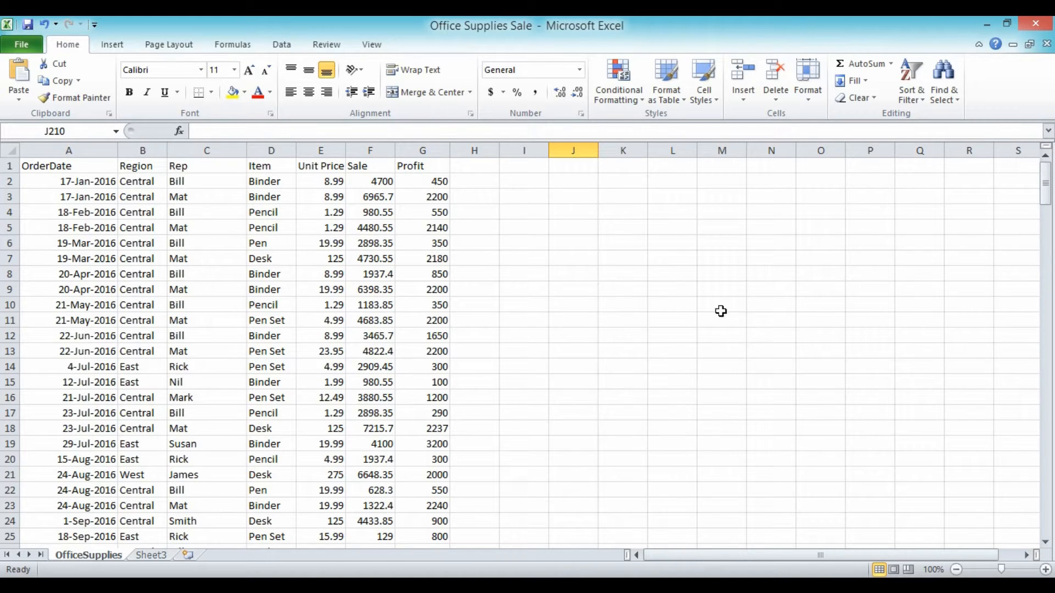
Examine the OfficeSupplies sheet, including the Region, OrderDate and Sale columns, down to the last data row
click(137, 165)
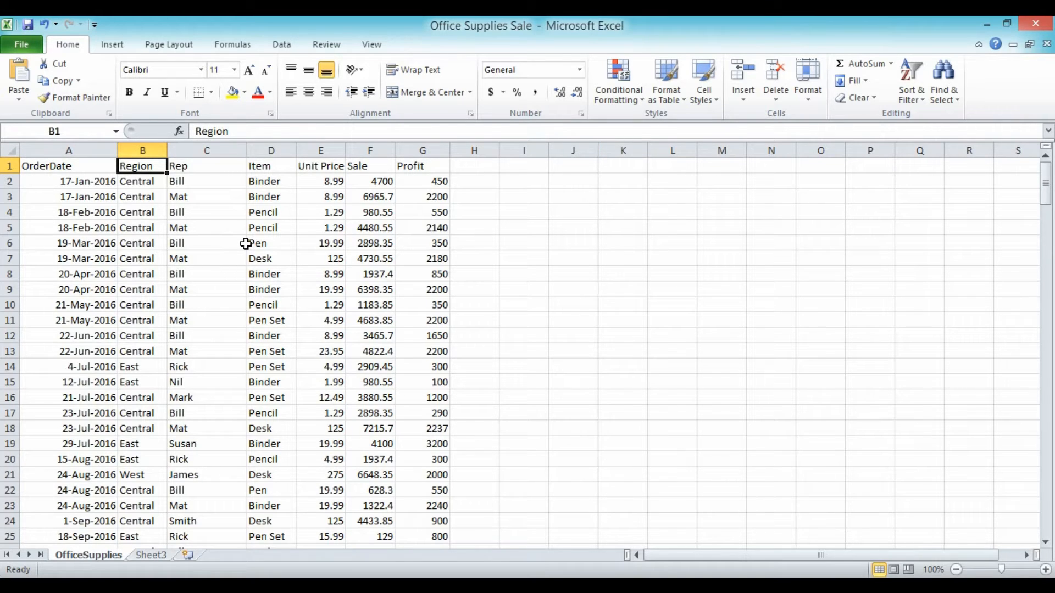
click(81, 166)
click(369, 165)
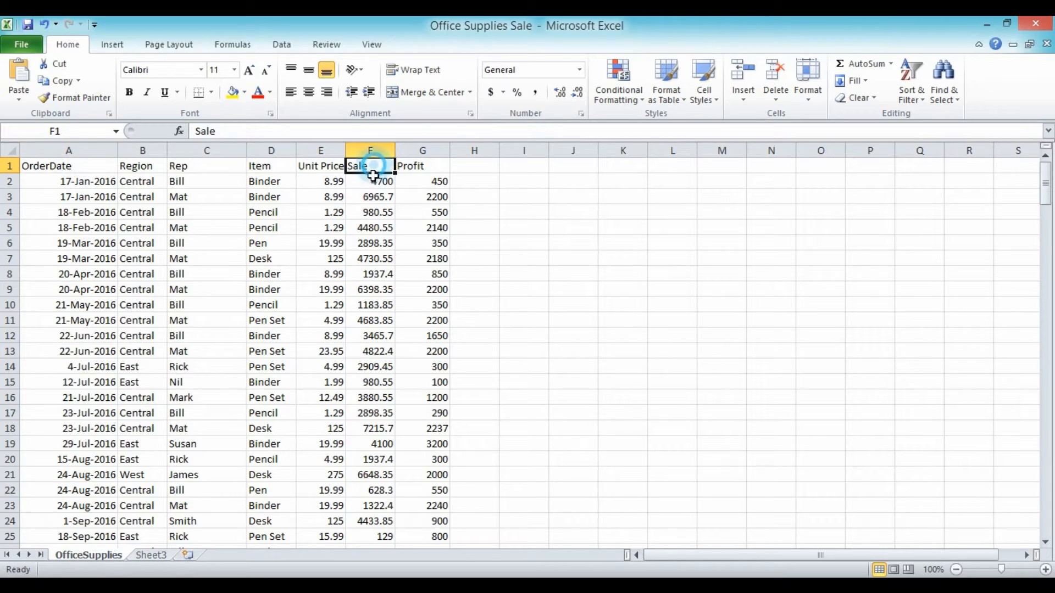
scroll(378, 268, down, 6)
scroll(379, 275, down, 20)
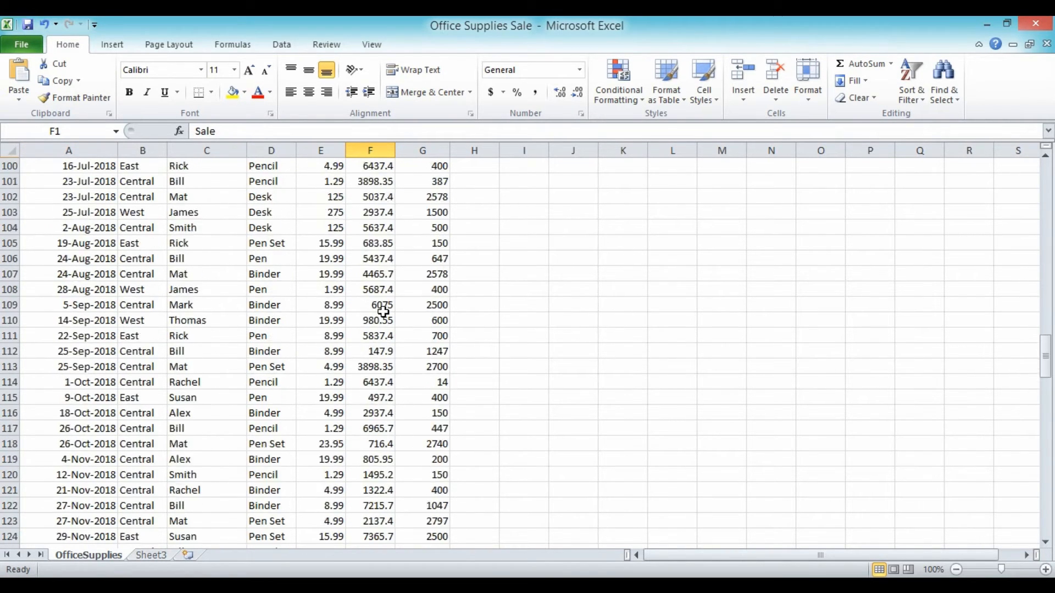
scroll(383, 312, down, 12)
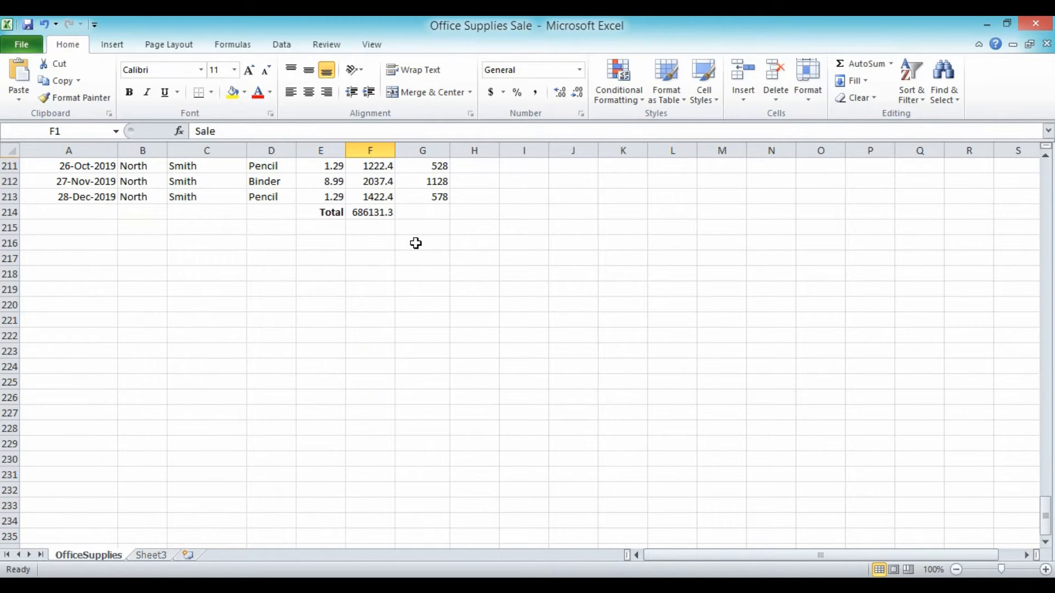
scroll(416, 243, up, 20)
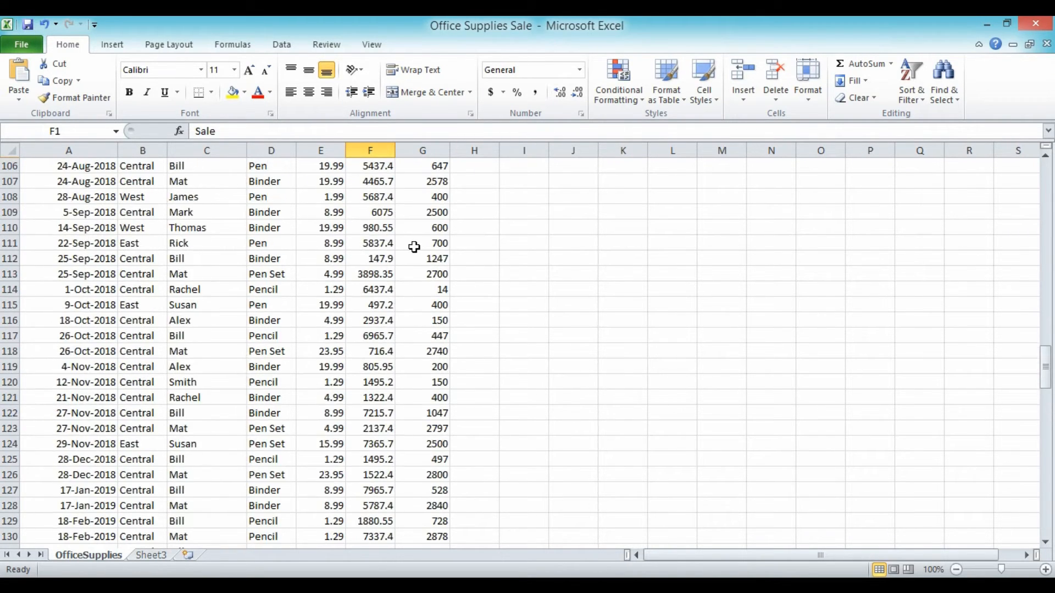
scroll(414, 247, up, 20)
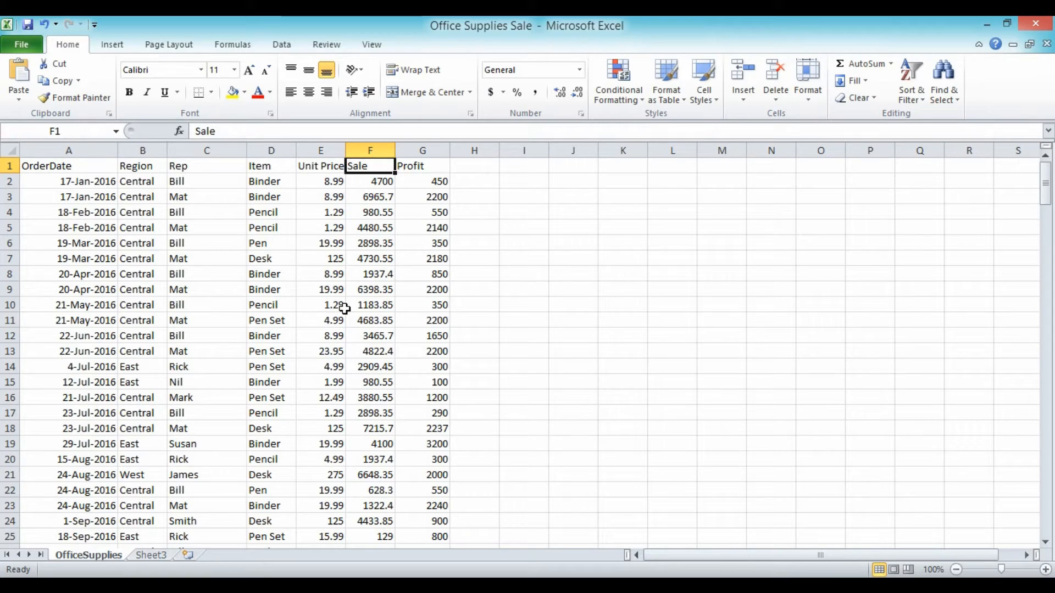
Examine the donut chart of sales by region on Sheet3 and compare it with the OfficeSupplies data
click(146, 556)
click(867, 385)
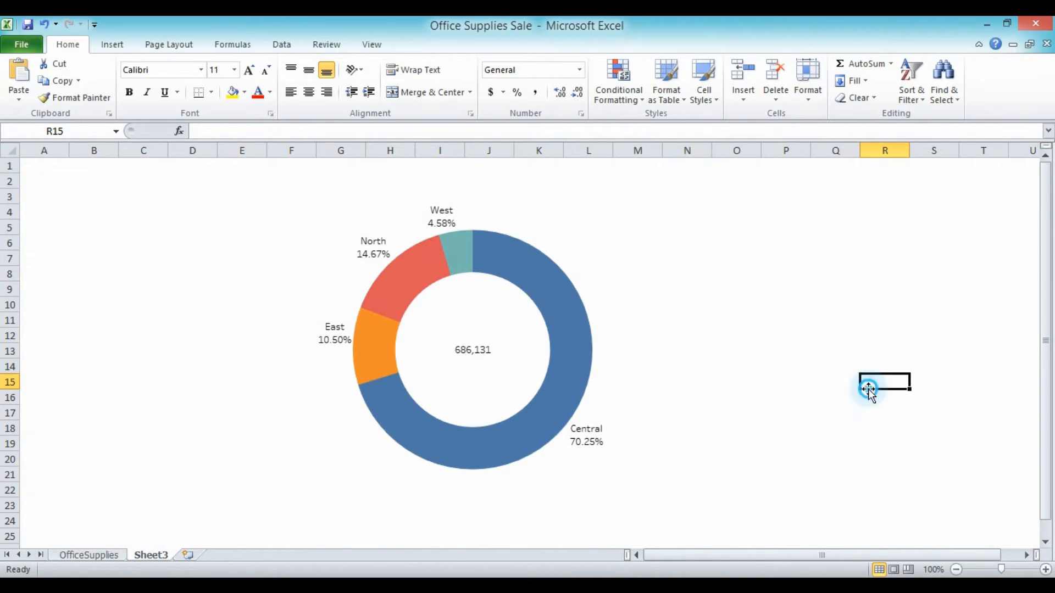
click(929, 324)
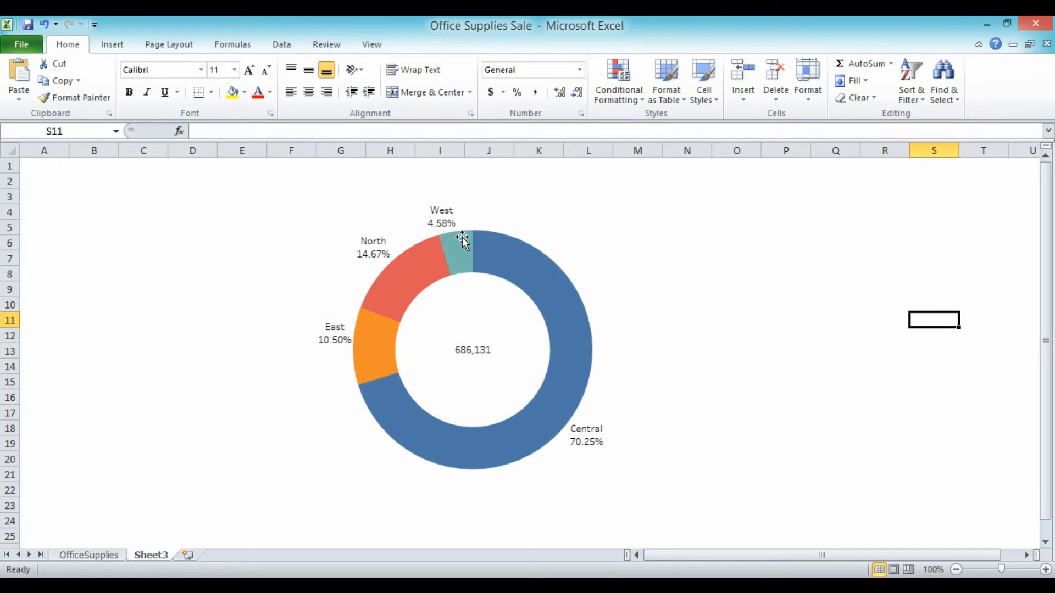
click(791, 226)
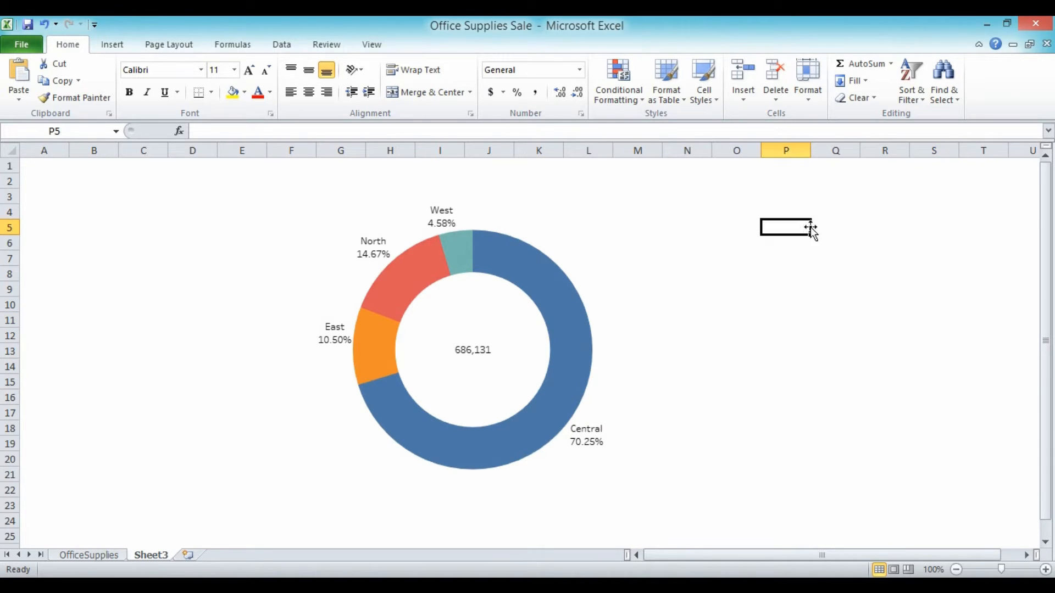
click(83, 556)
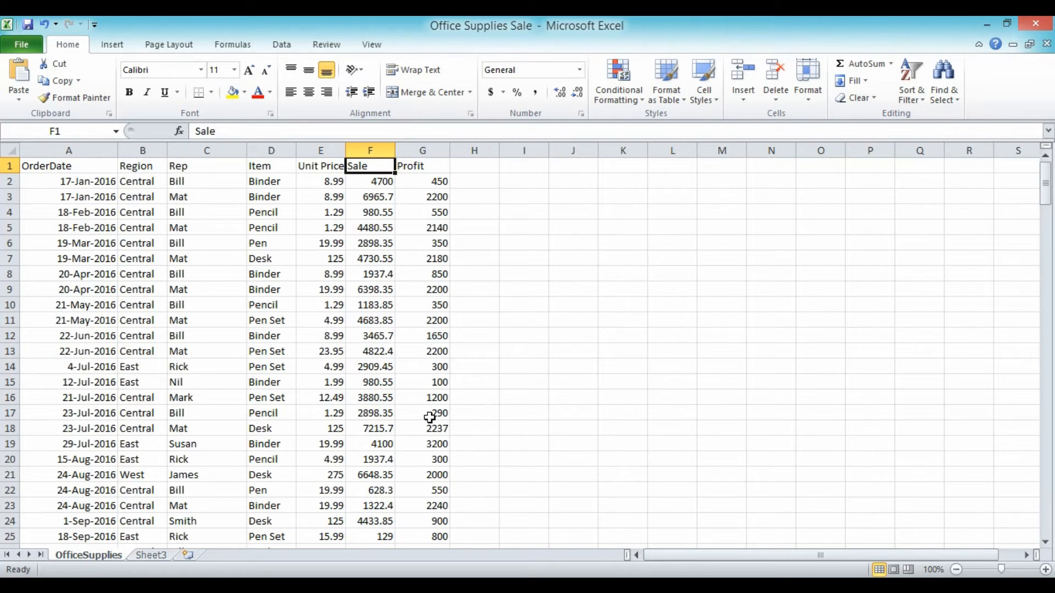
click(147, 556)
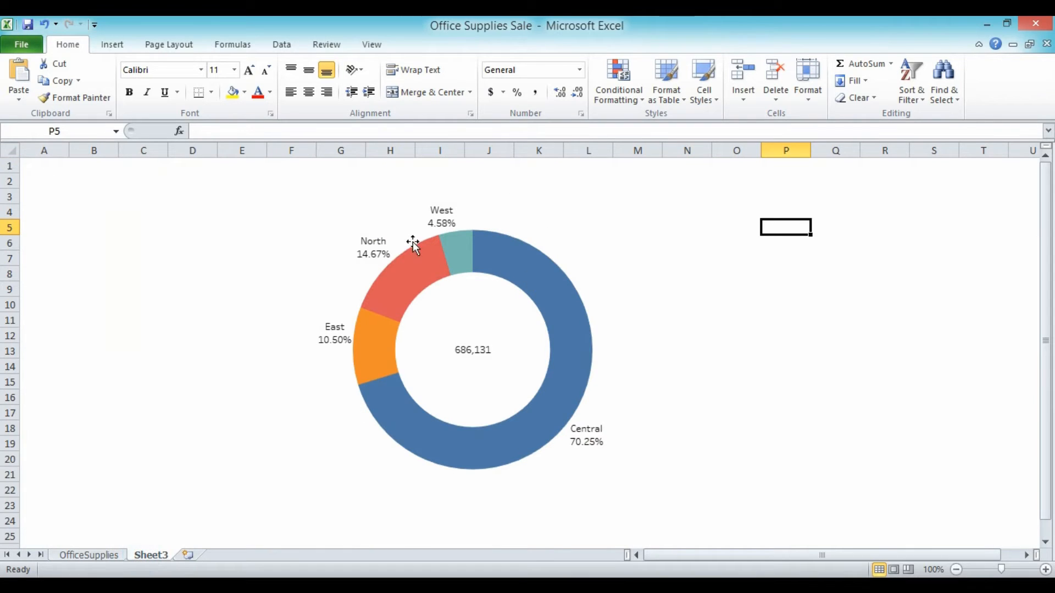
click(965, 351)
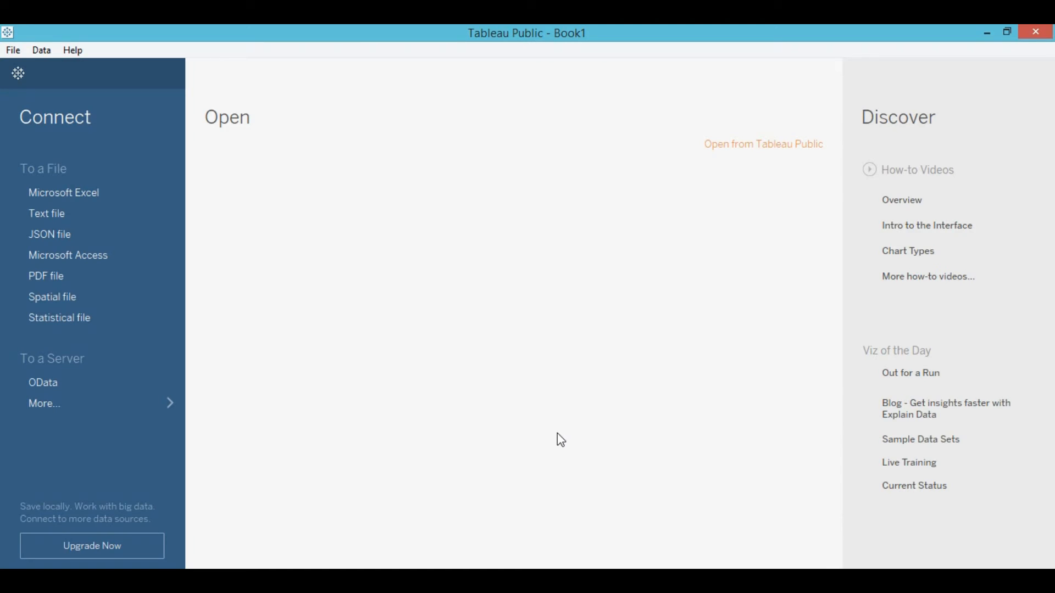
In Tableau Public, connect to the Excel workbook Office Supplies Sale and open the Sheet 1 worksheet
click(96, 191)
click(238, 159)
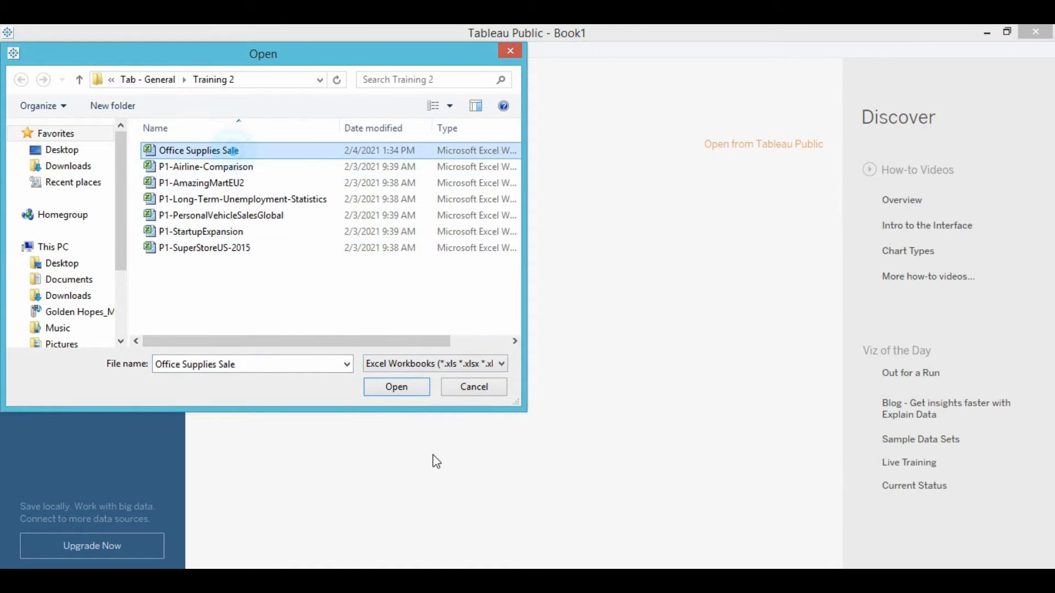
click(395, 388)
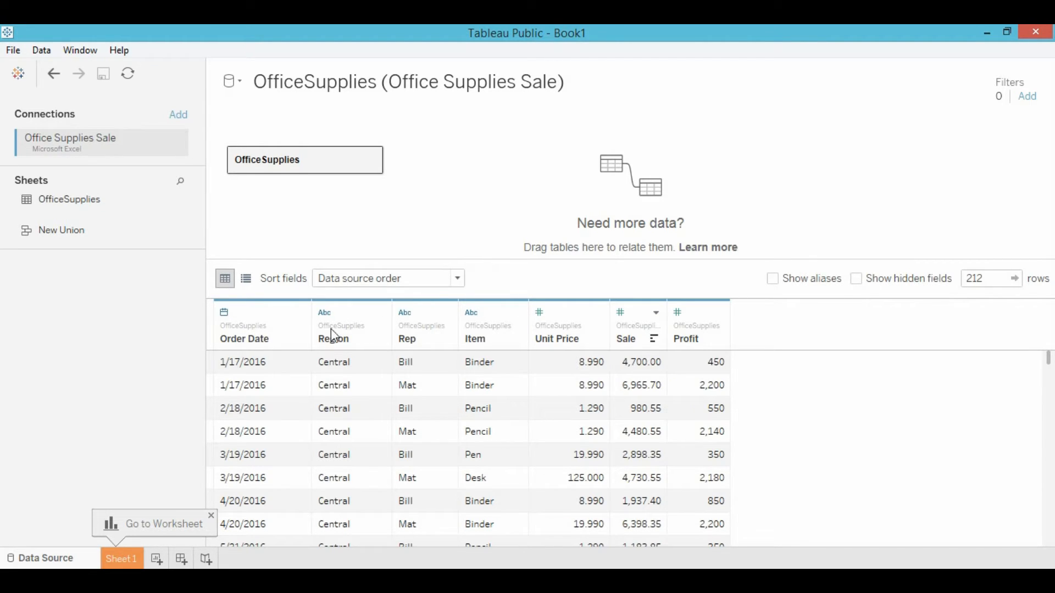
click(113, 559)
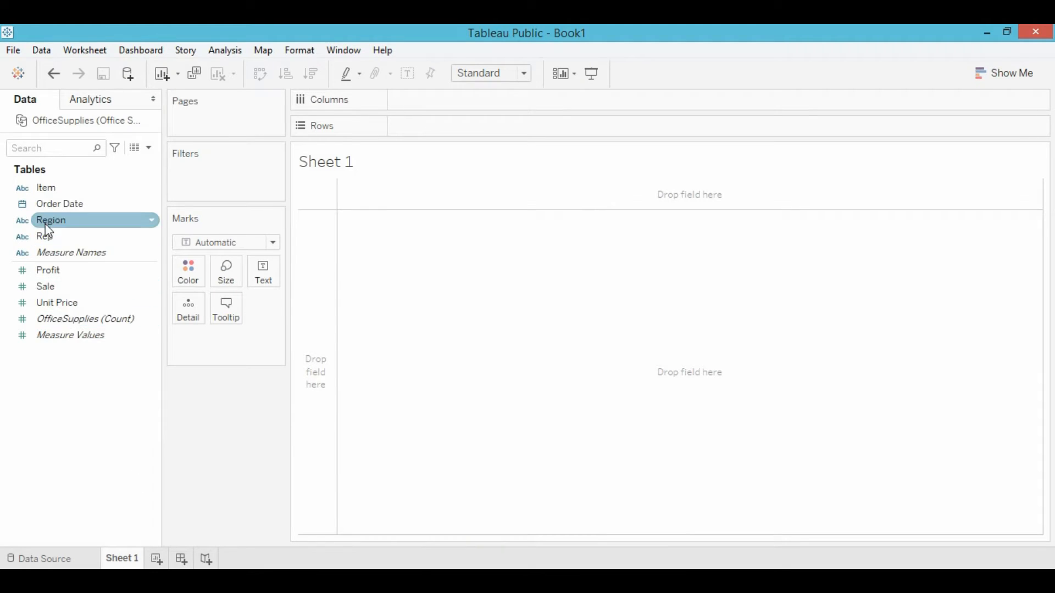
Build a pie chart coloured by Region, with the slice angles set by the sum of Sale
drag(49, 229, 191, 280)
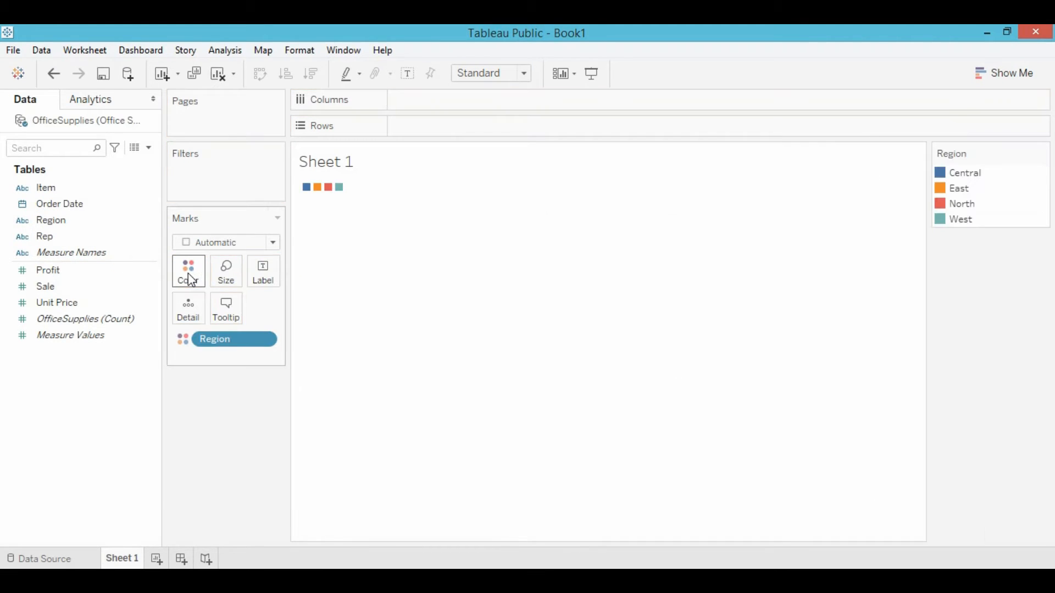
click(273, 243)
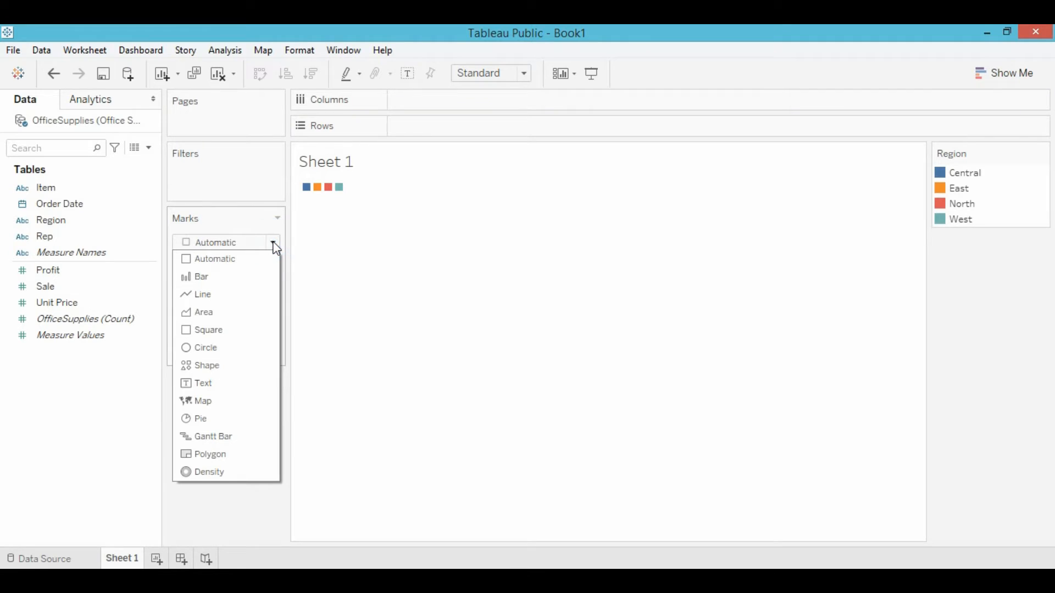
click(196, 422)
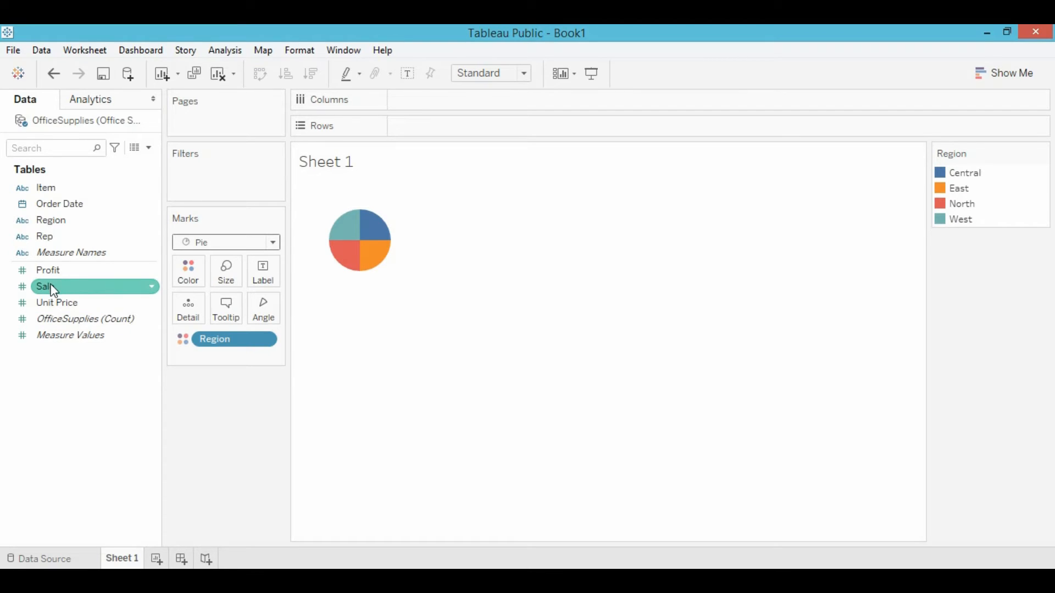
drag(52, 288, 268, 317)
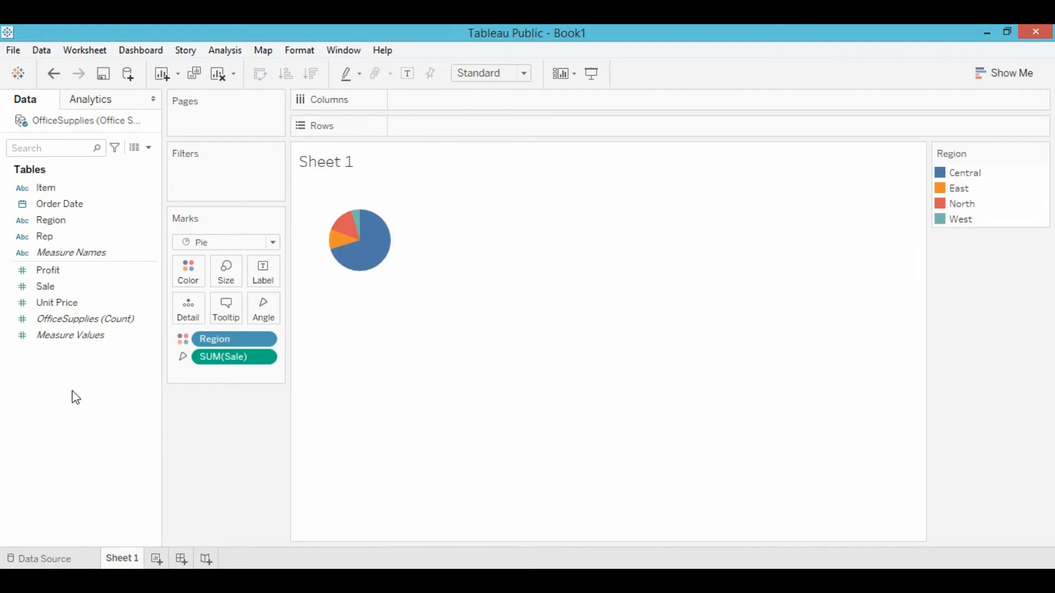
Create a calculated field named Number Of Records with the formula 1
right_click(85, 374)
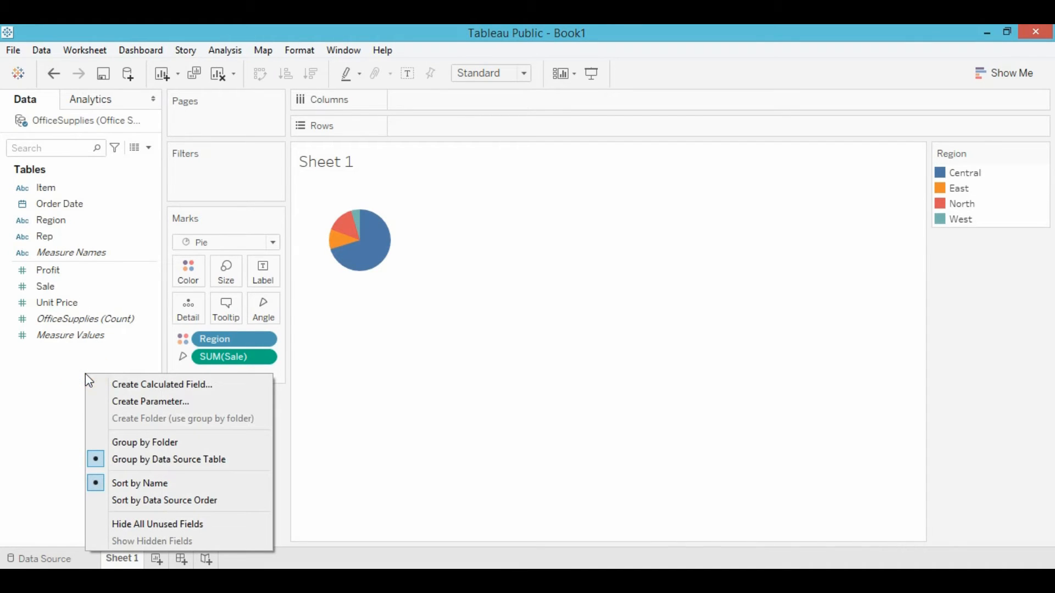
click(166, 382)
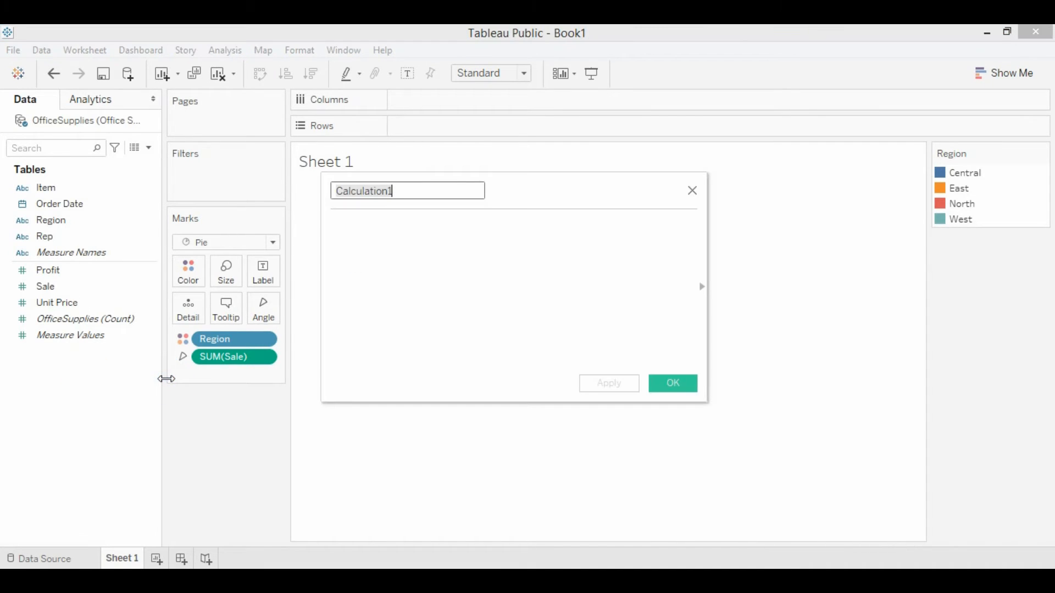
text(Number Of Records)
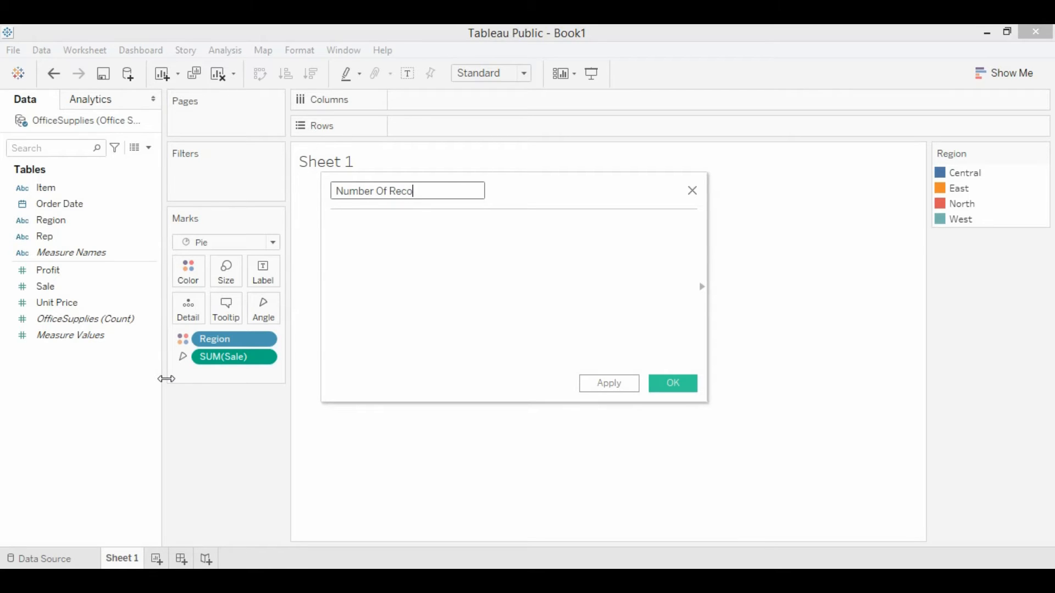
click(403, 274)
text(1)
click(557, 315)
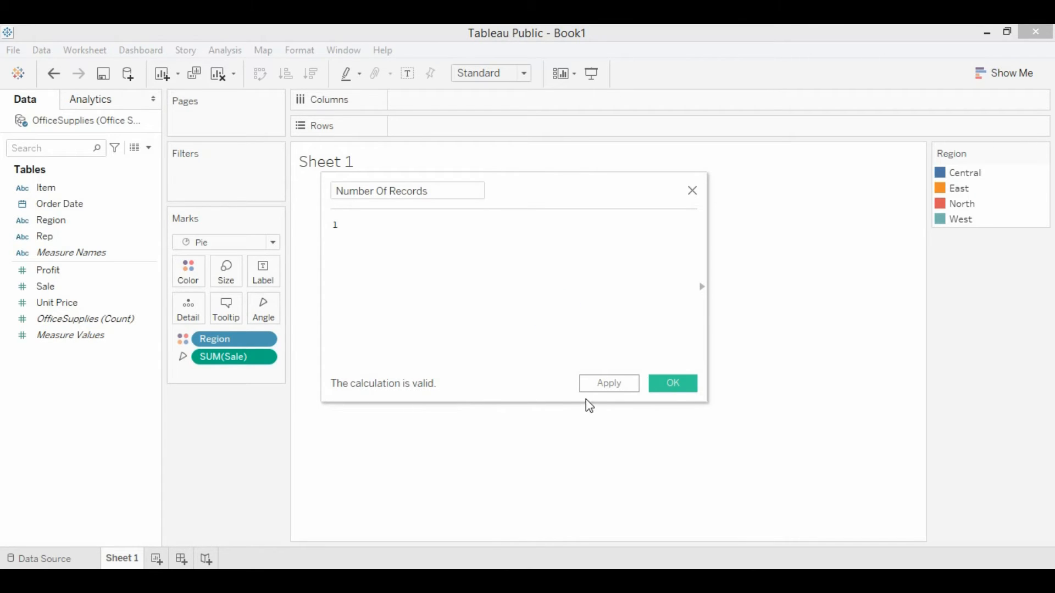
click(673, 384)
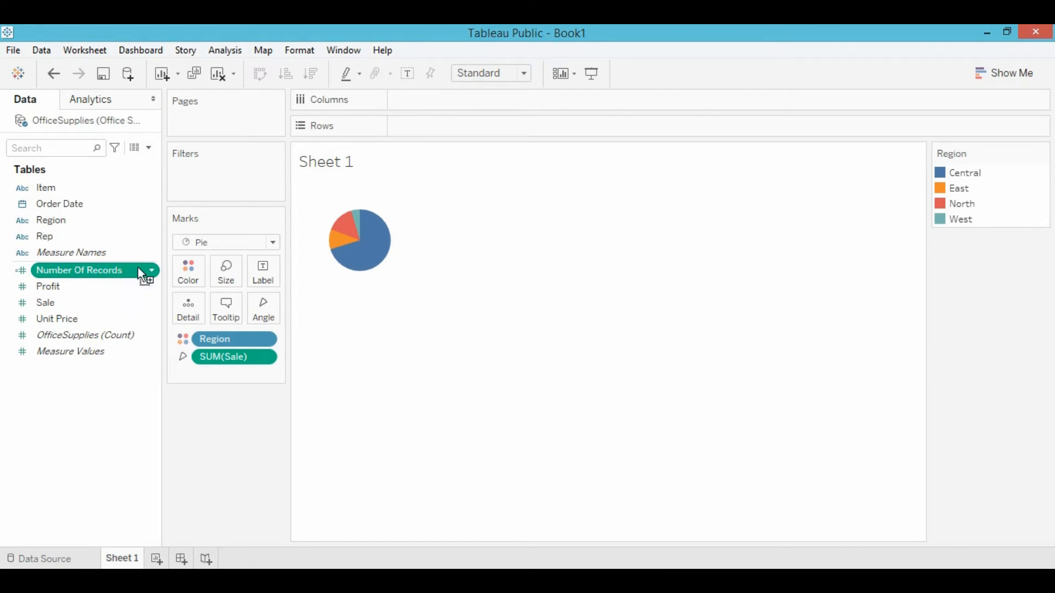
Add the average of Number Of Records to Rows and duplicate it there to get two pie charts
drag(146, 275, 476, 128)
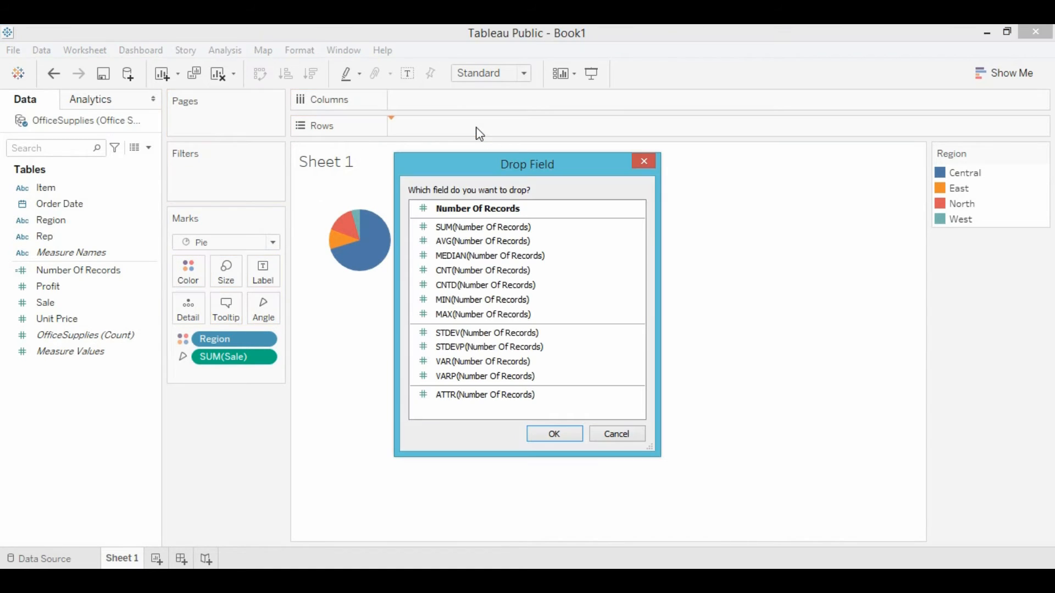
click(473, 240)
click(554, 434)
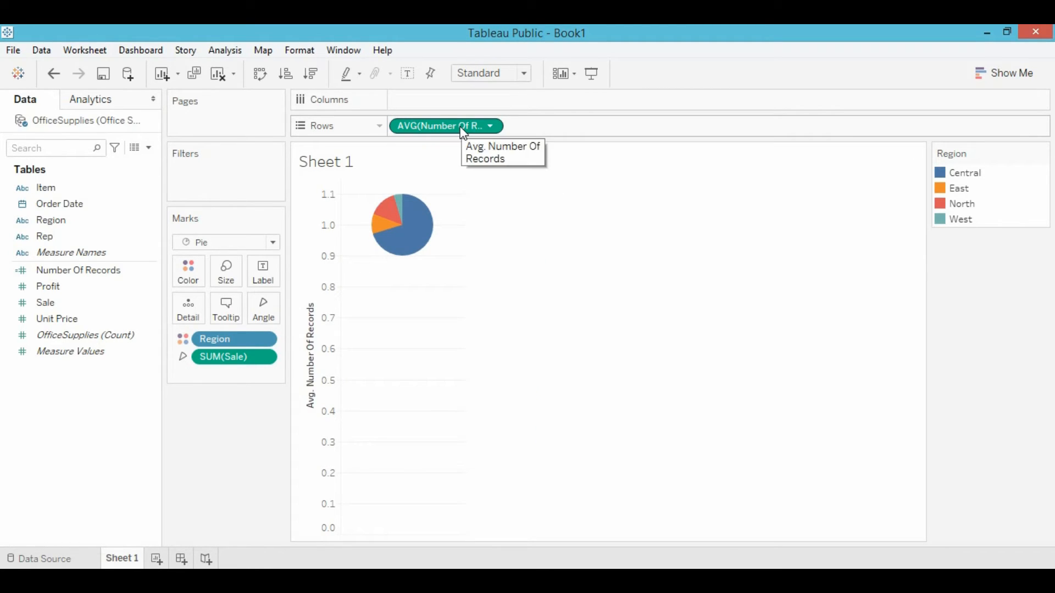
drag(463, 132, 578, 129)
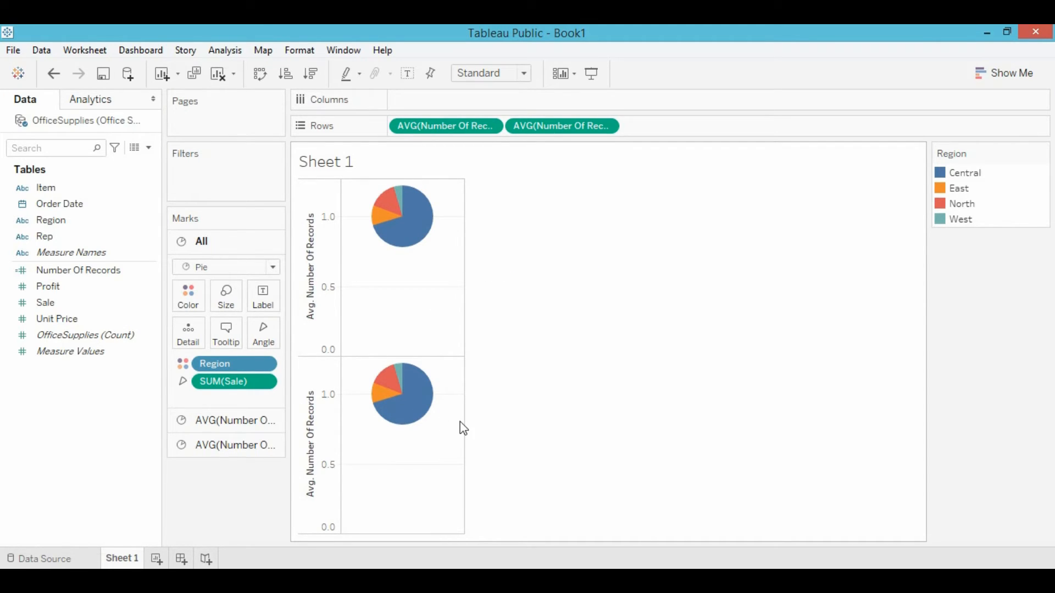
Exclude zero from the range of both Avg. Number Of Records axes and fit the worksheet to Entire View
click(331, 285)
double_click(330, 282)
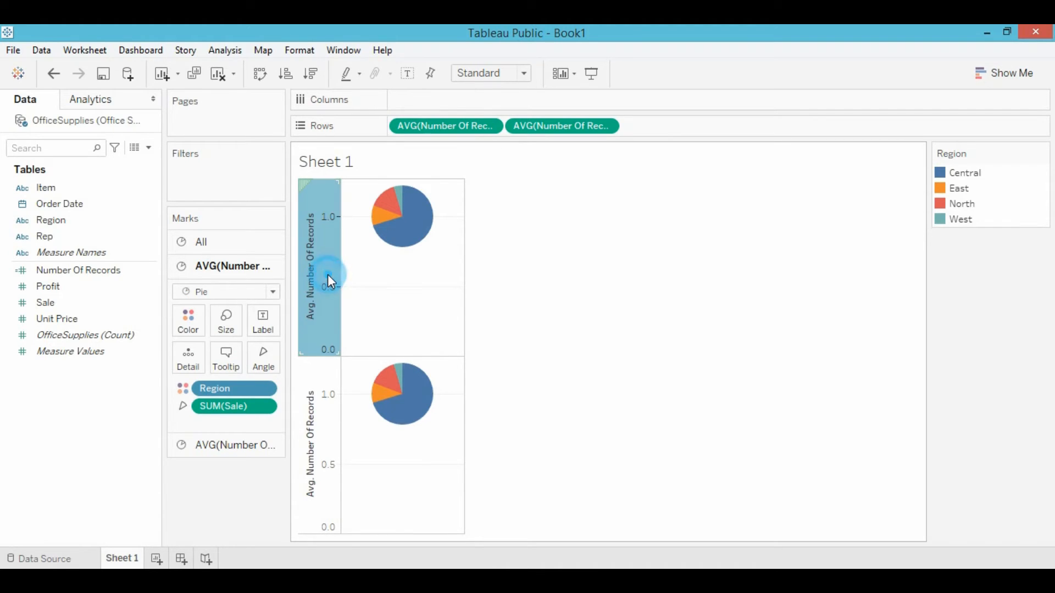
click(612, 145)
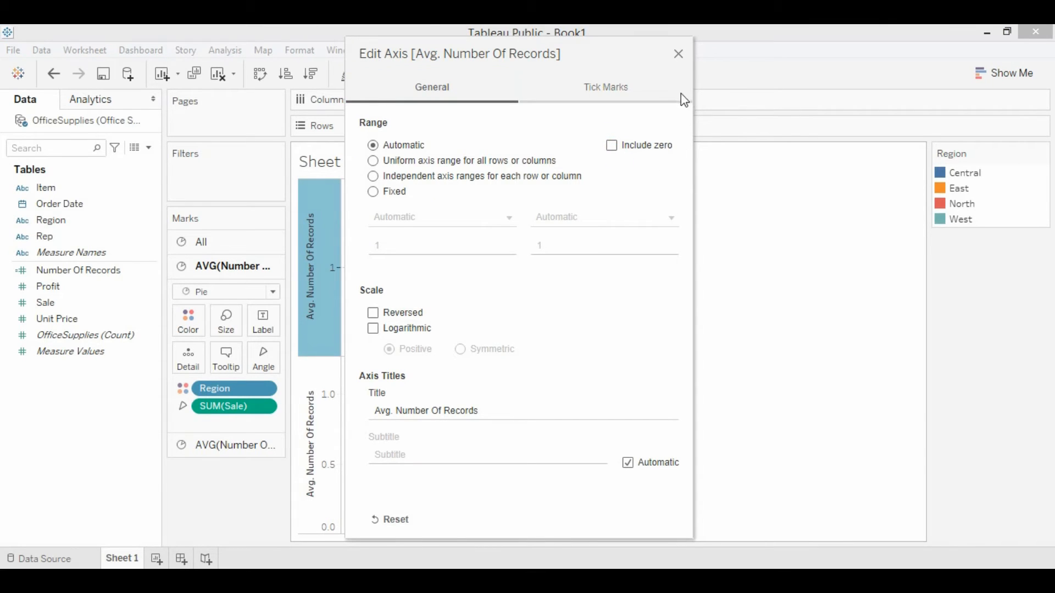
click(679, 54)
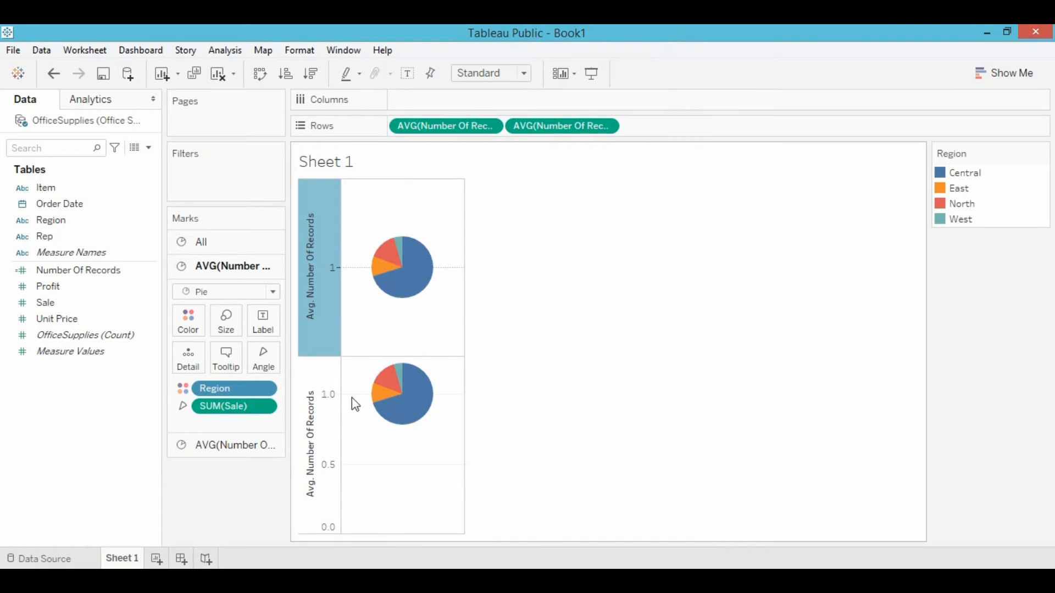
double_click(323, 453)
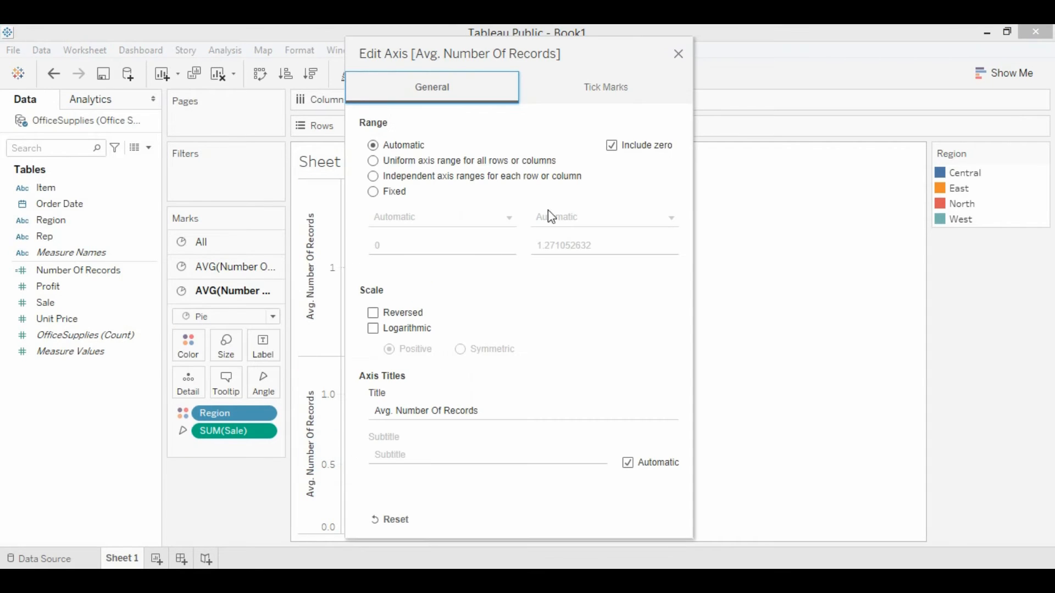
click(612, 145)
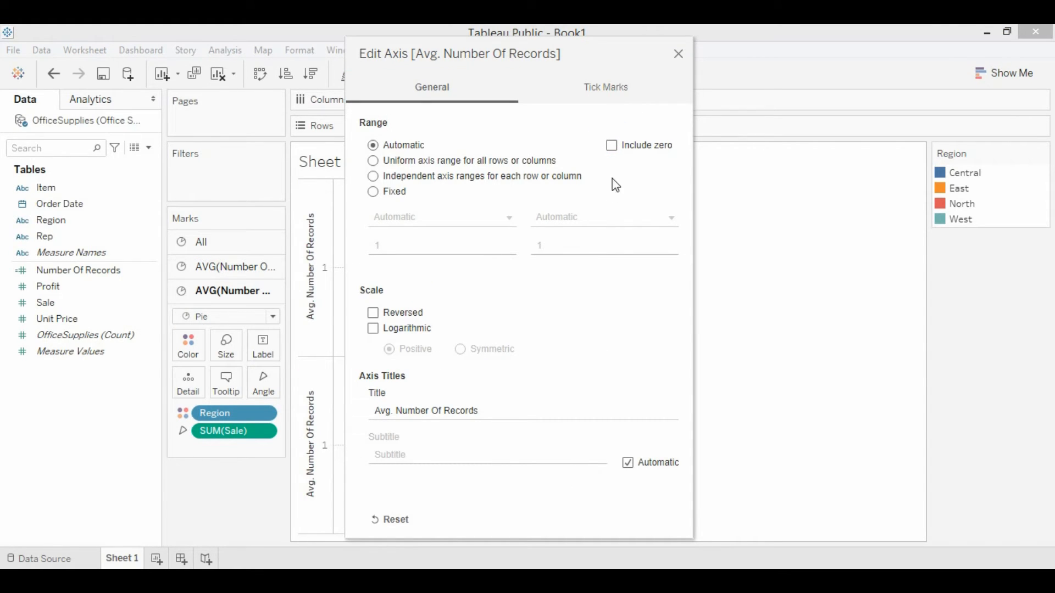
click(679, 54)
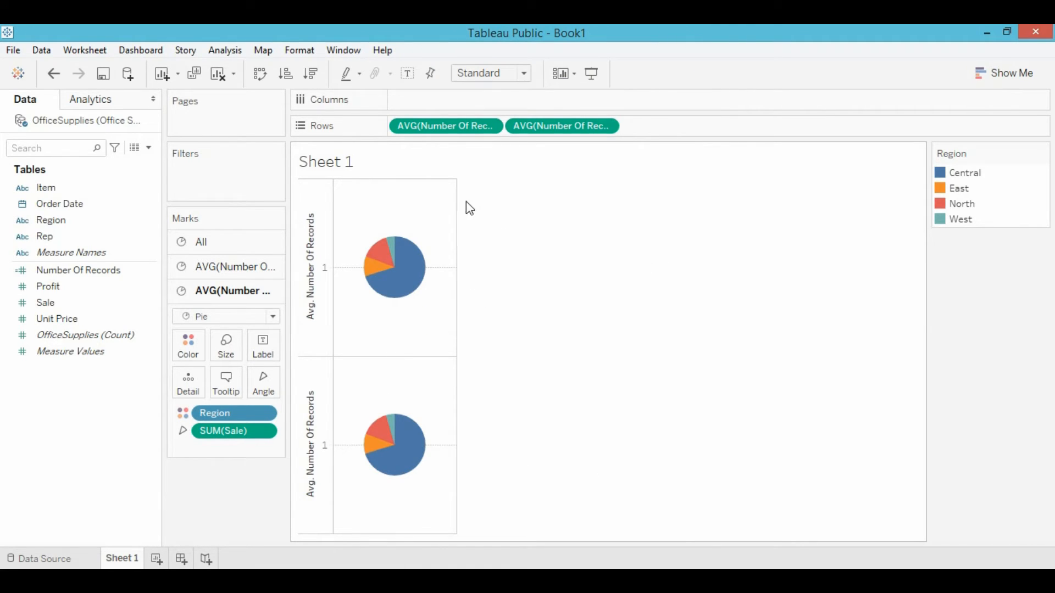
click(523, 74)
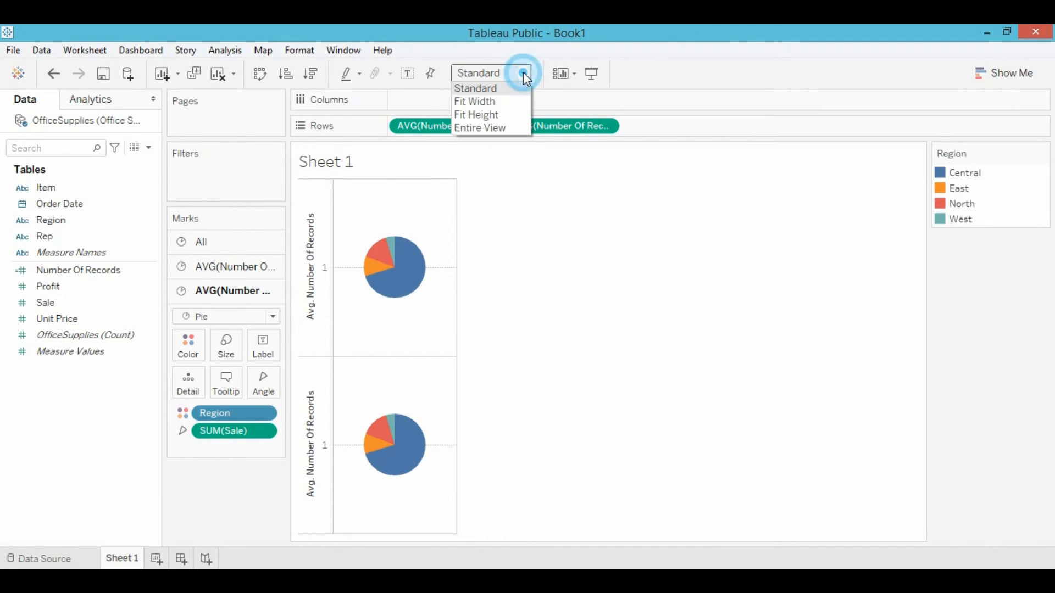
click(478, 128)
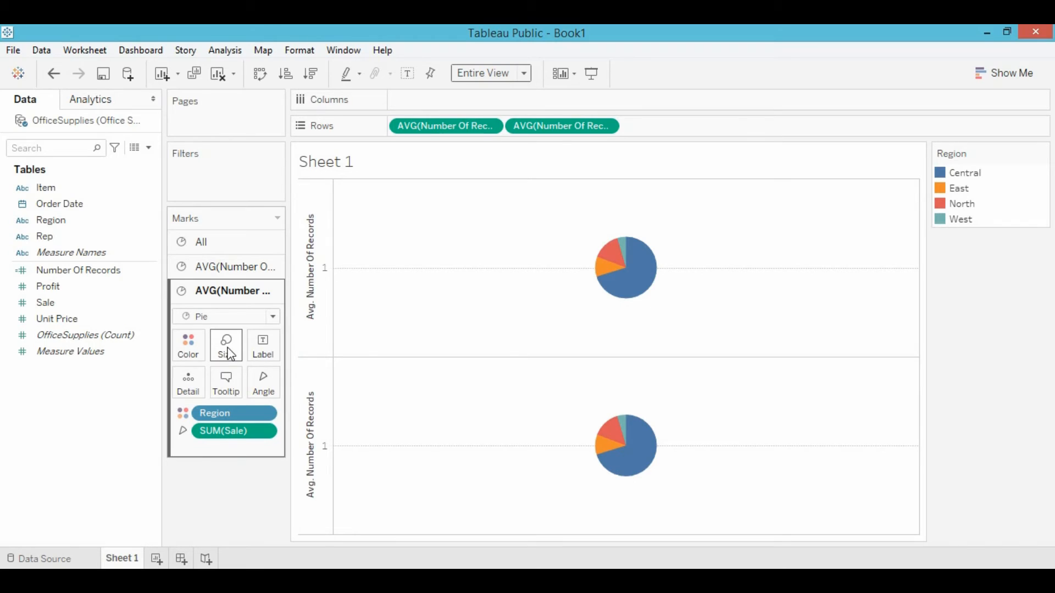
Enlarge the upper pie chart to about three times its diameter so that it fills its row
click(228, 267)
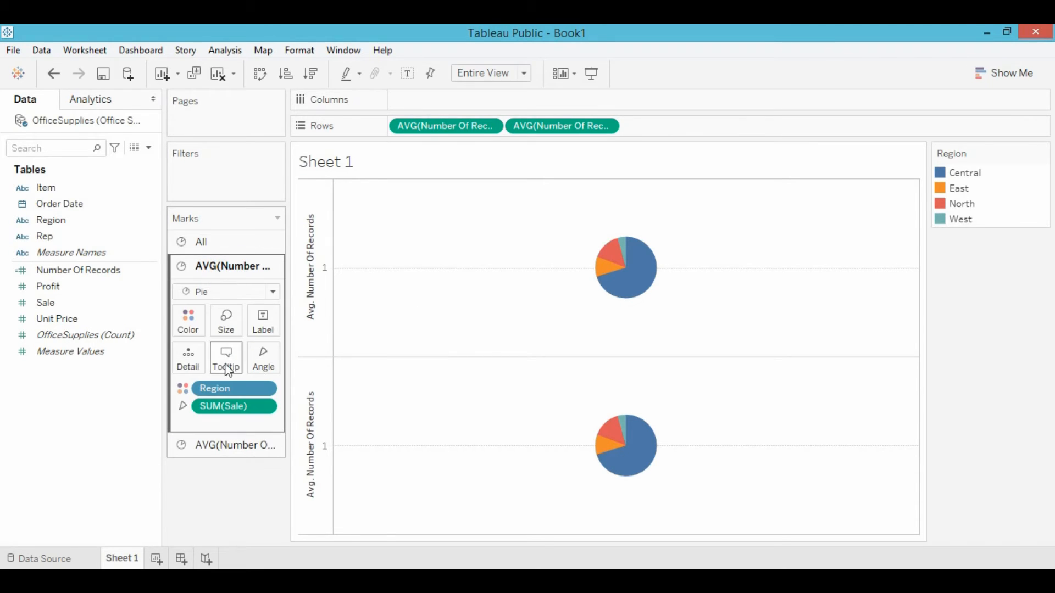
click(225, 321)
drag(256, 360, 307, 361)
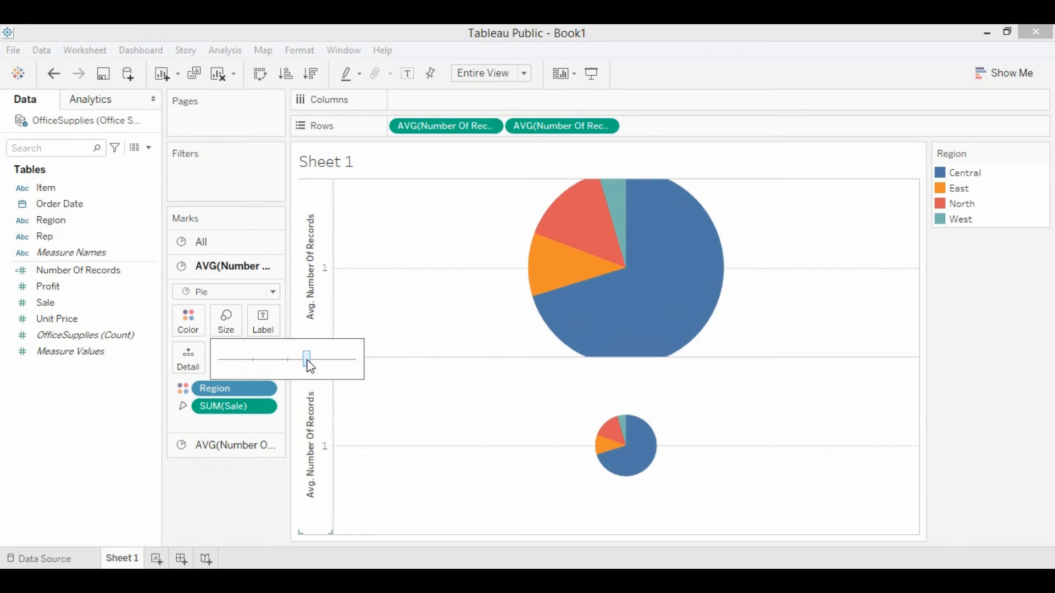
click(429, 378)
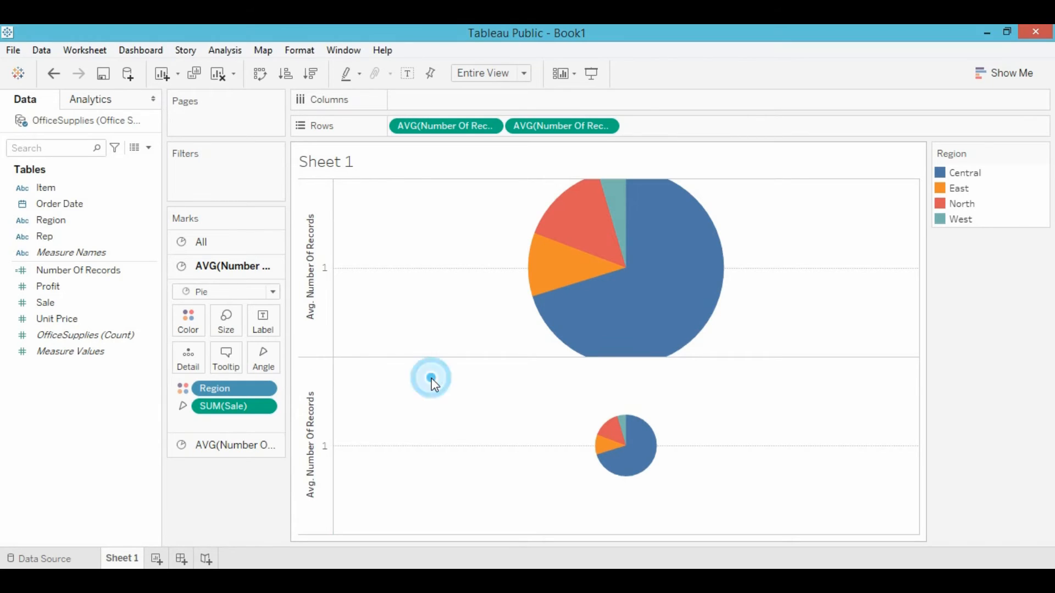
Remove Region from the lower pie and use the sum of Sale as its label instead of its angle
click(228, 446)
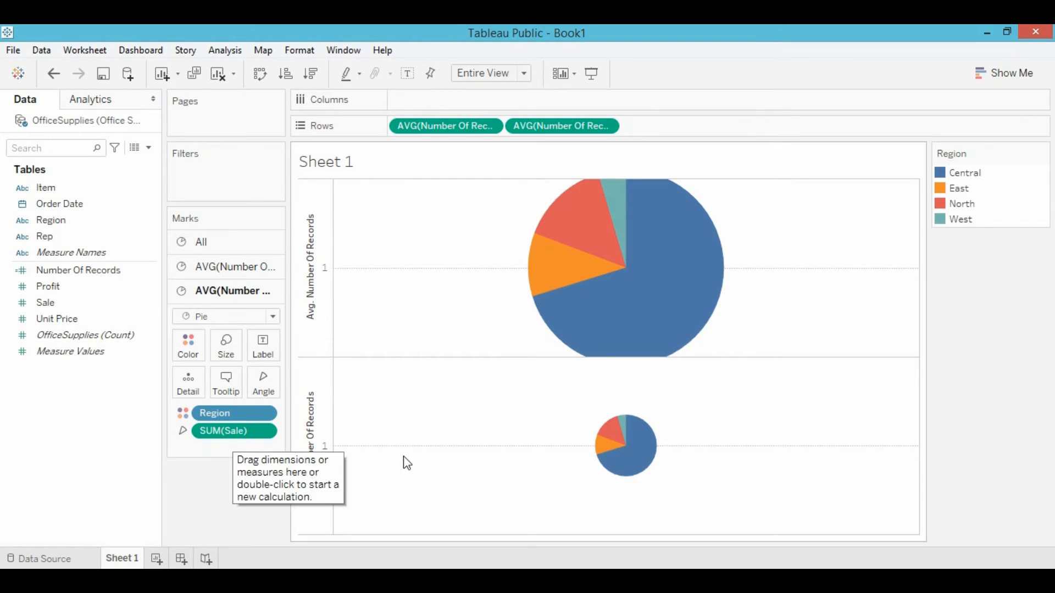
mouse_move(628, 433)
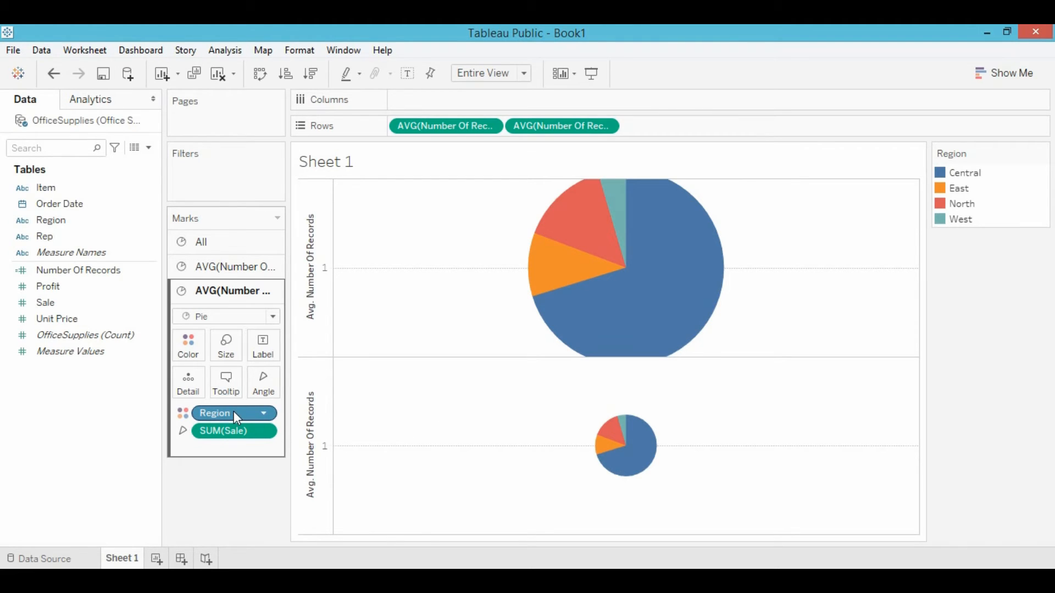
drag(233, 412, 226, 499)
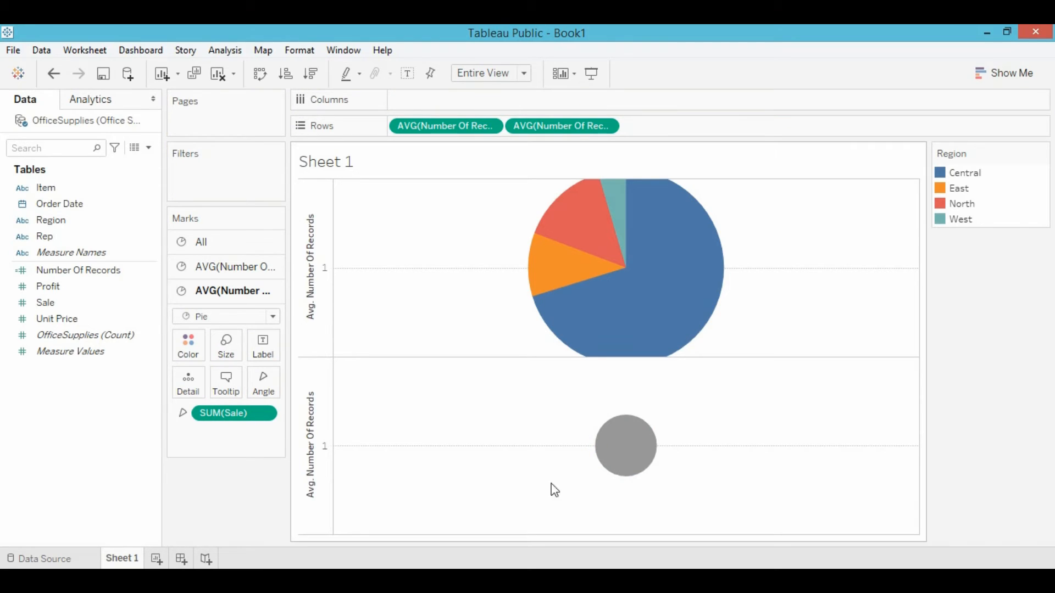
click(183, 417)
click(208, 446)
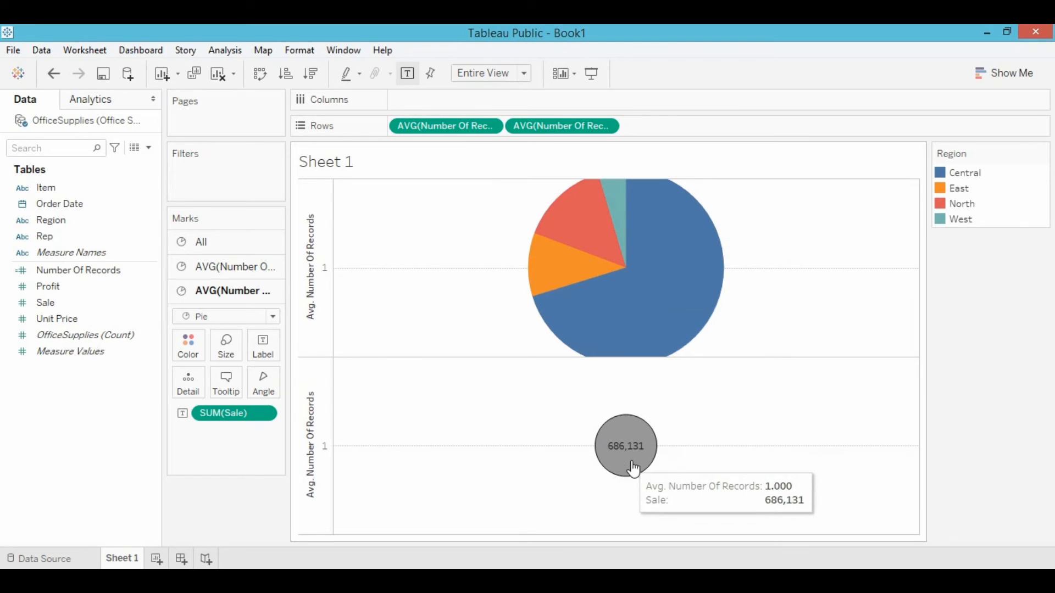
Combine the two pies into one overlaid chart by making the lower Avg. Number Of Records axis a dual axis
mouse_move(608, 243)
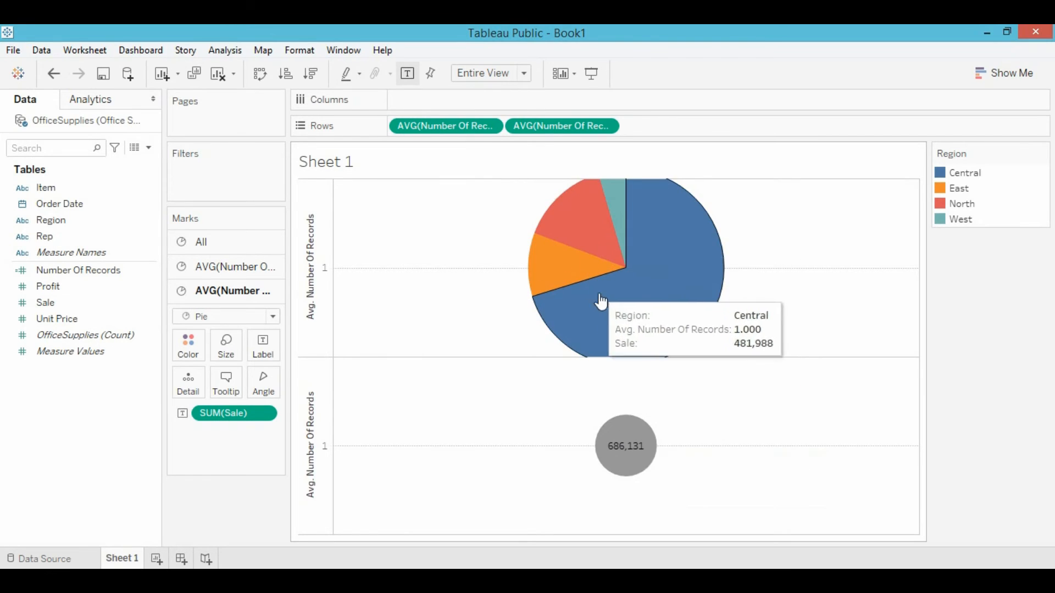
mouse_move(594, 305)
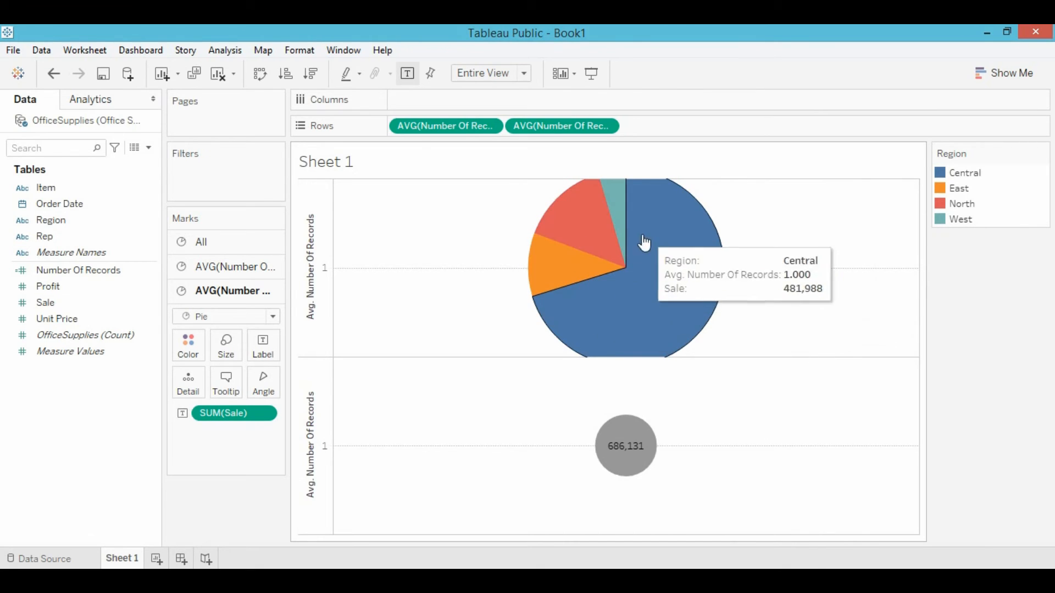
click(327, 426)
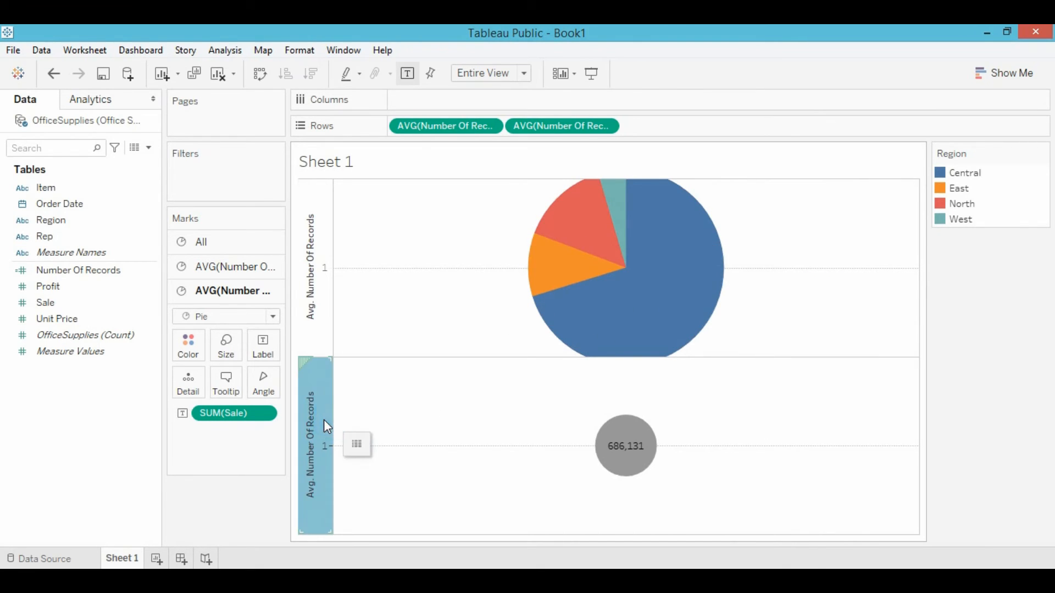
right_click(325, 421)
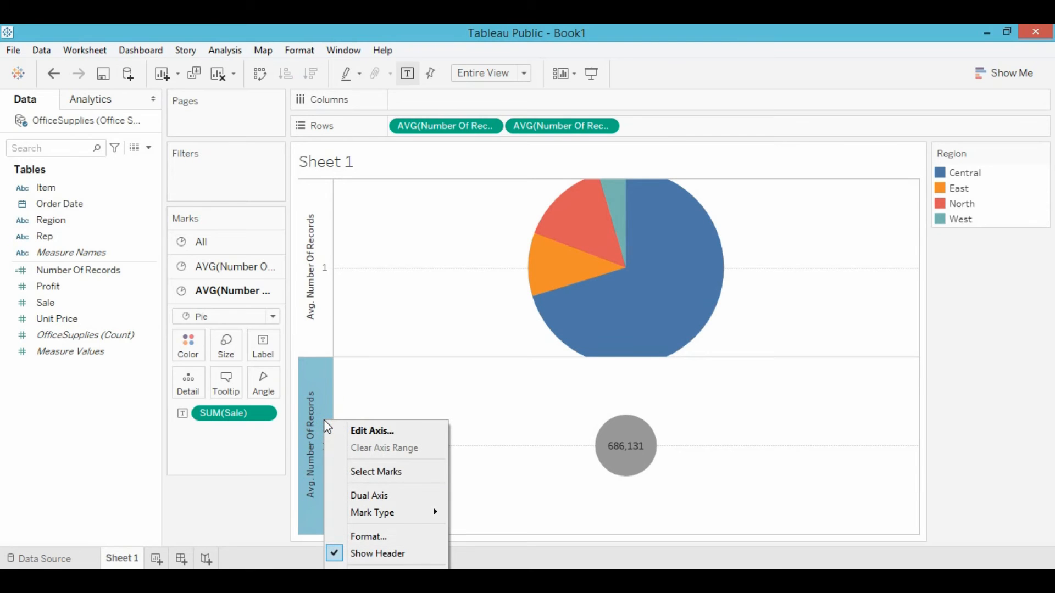
click(368, 496)
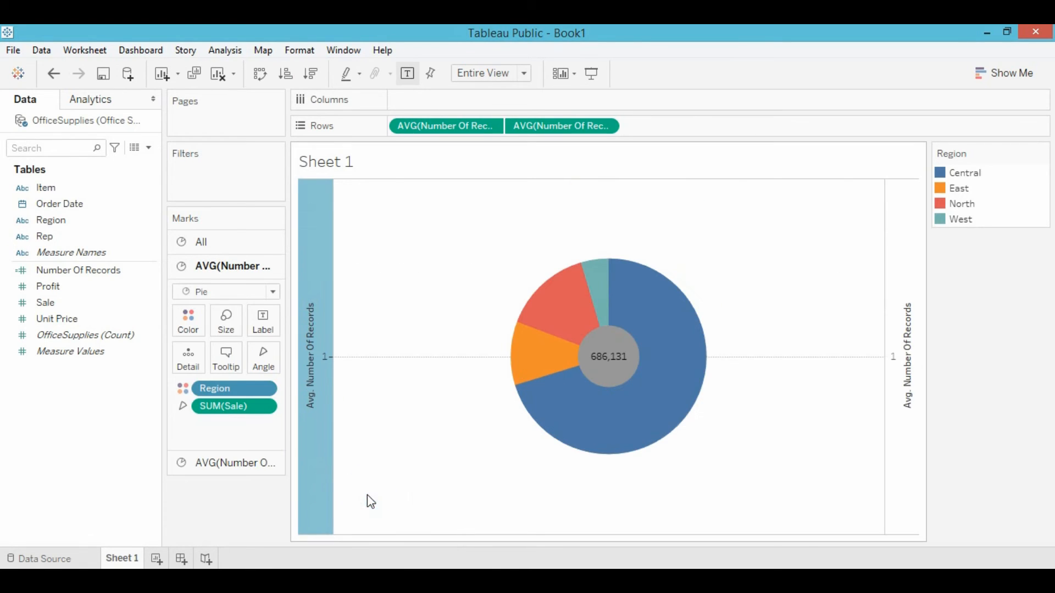
Synchronize the two Avg. Number Of Records axes and hide their headers
click(902, 288)
right_click(900, 284)
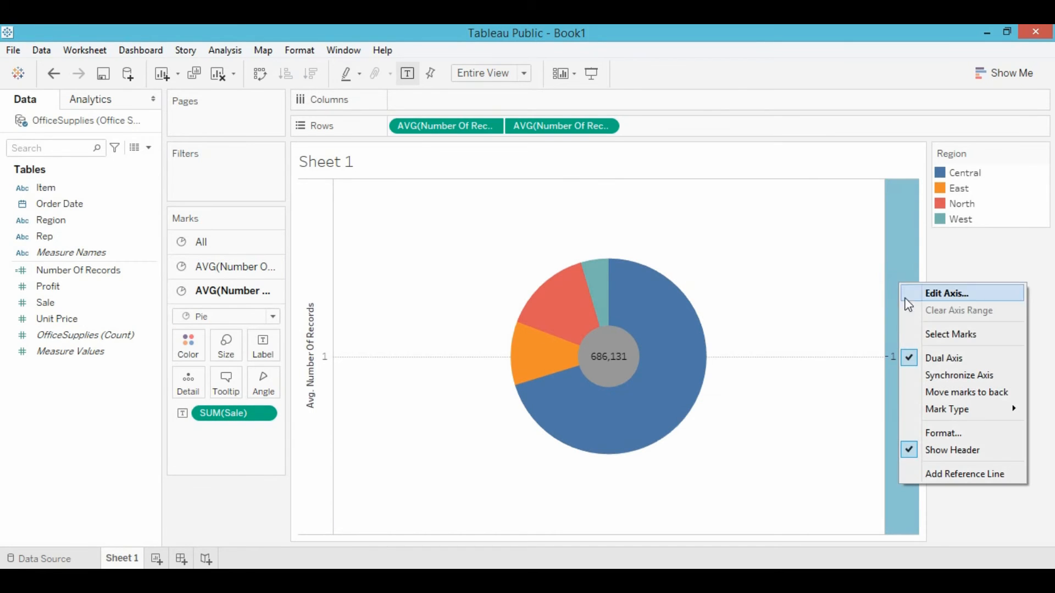
click(960, 376)
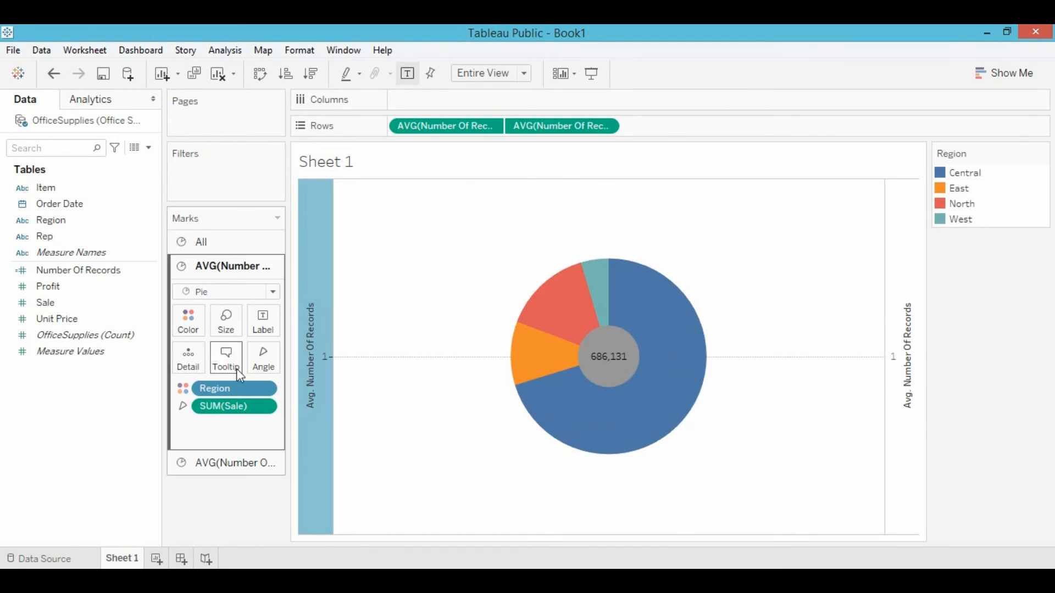
right_click(315, 363)
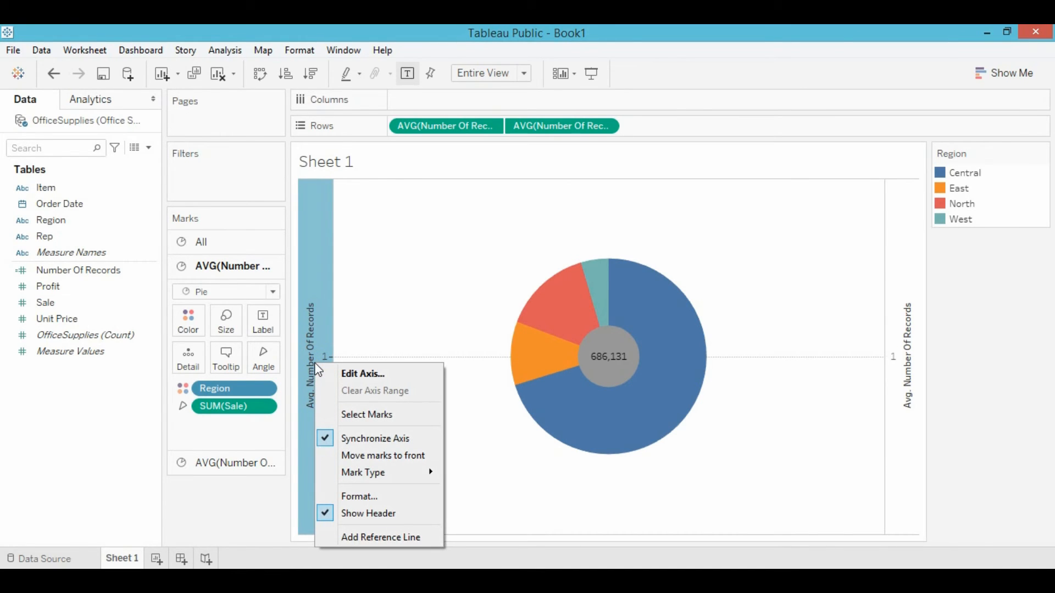
click(361, 517)
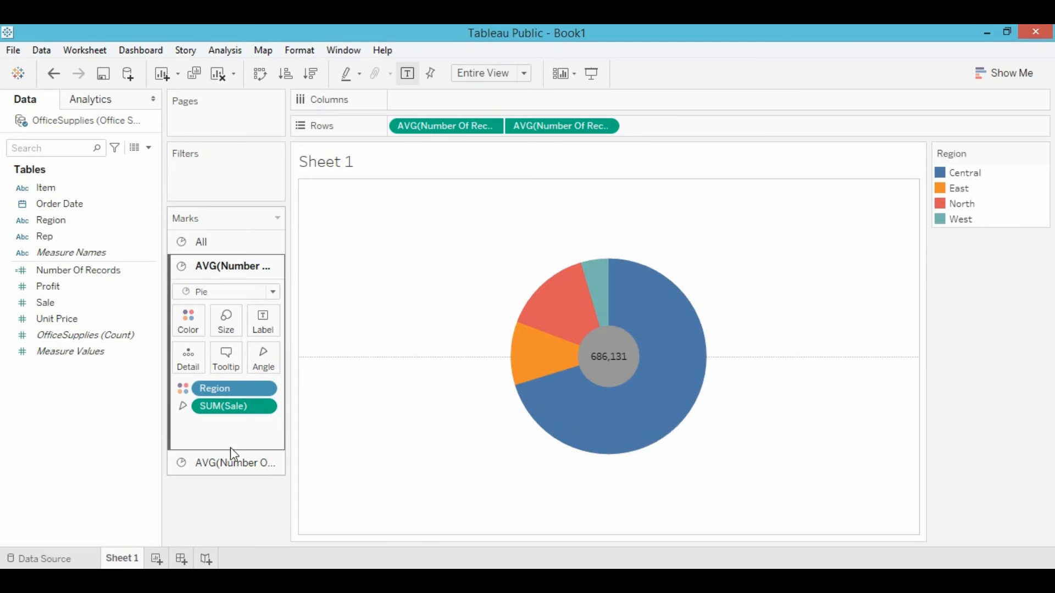
Enlarge the inner circle to about twice its diameter and colour it white to form the donut hole
click(232, 462)
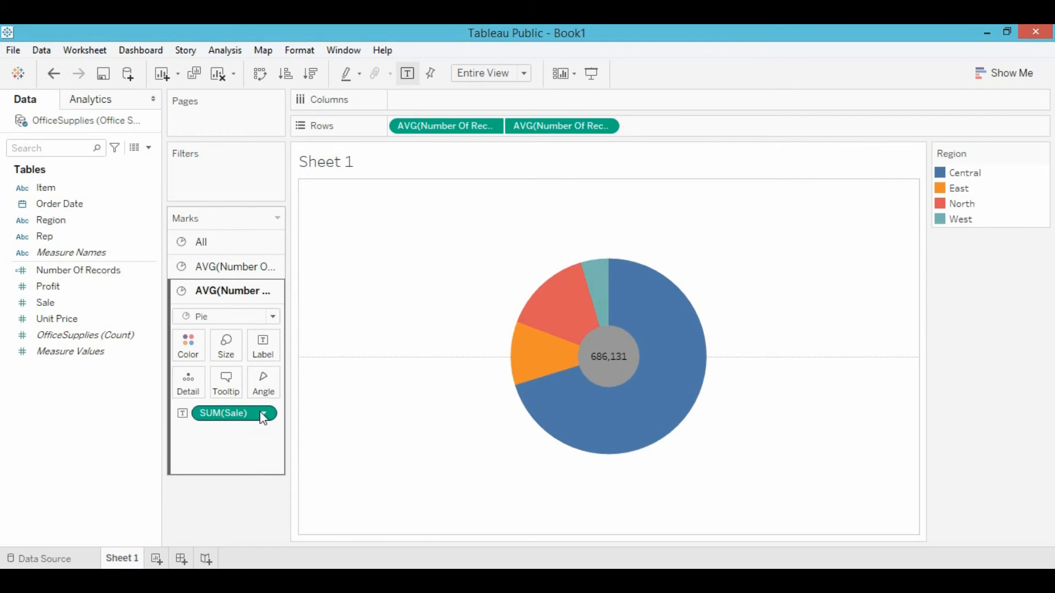
click(231, 358)
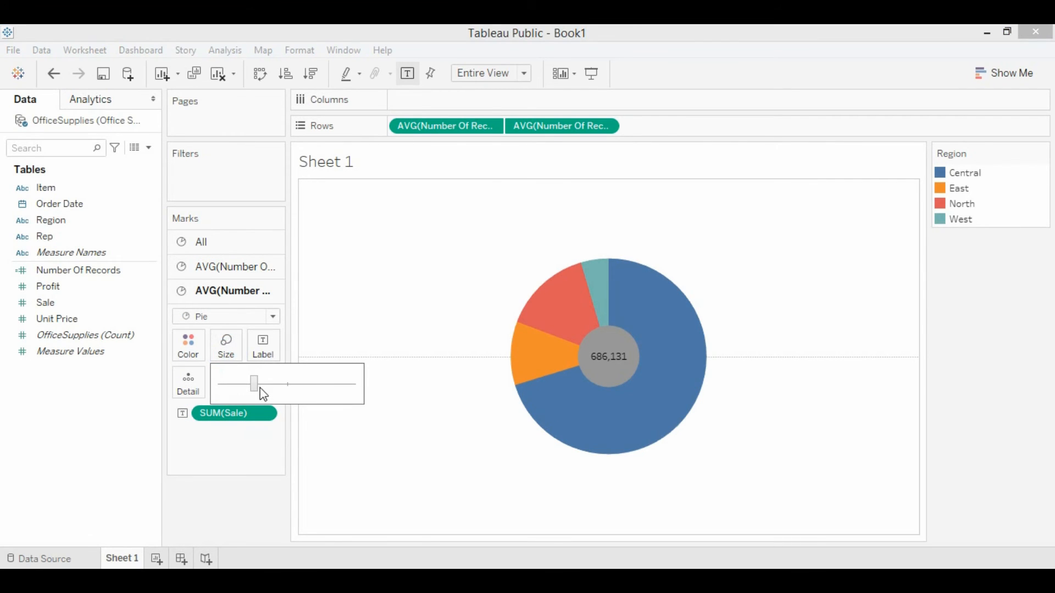
drag(263, 388, 286, 388)
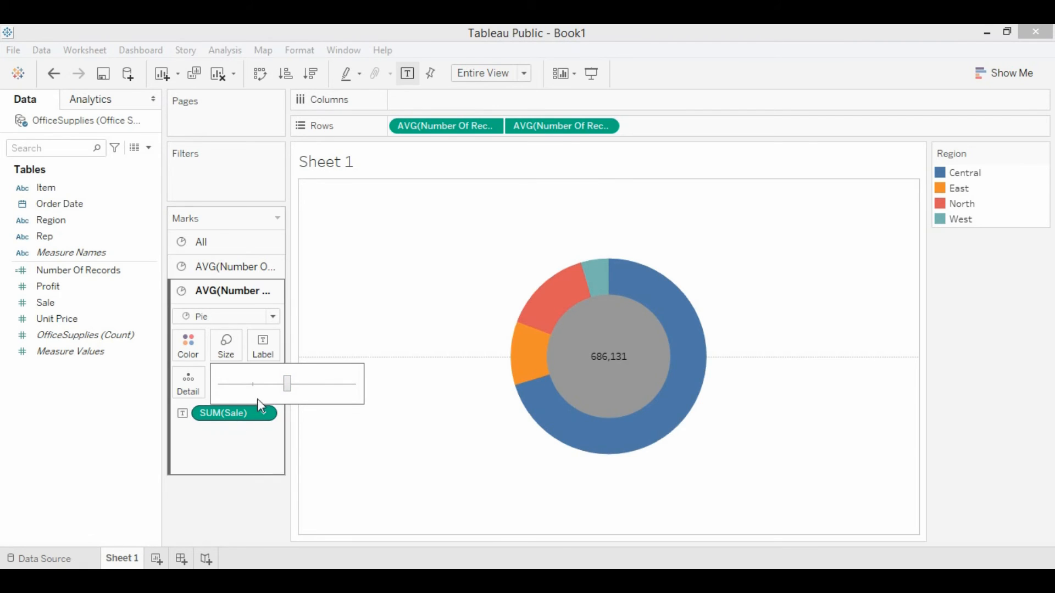
click(189, 347)
click(213, 394)
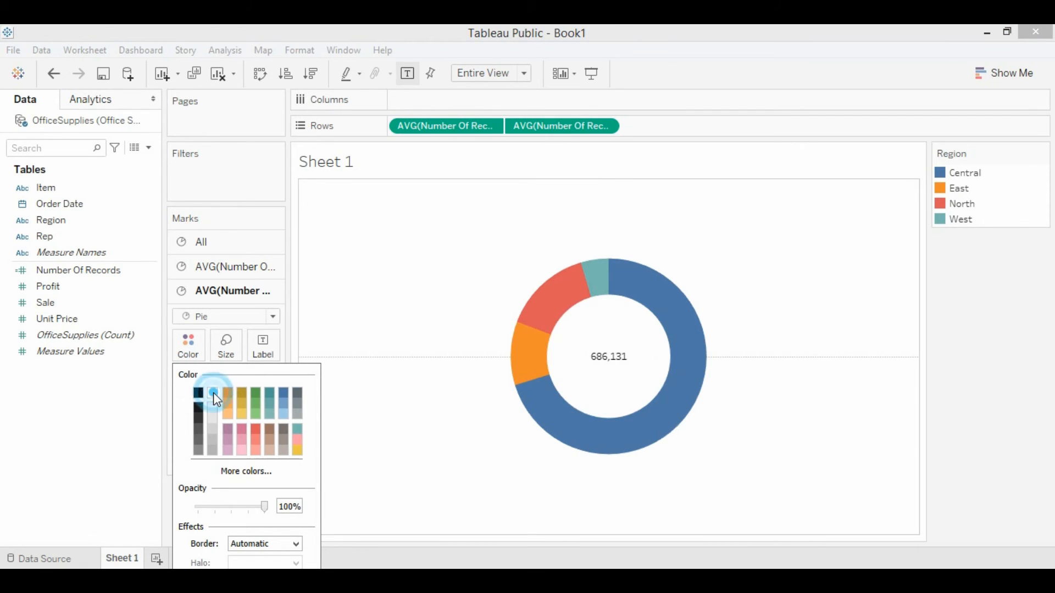
click(372, 484)
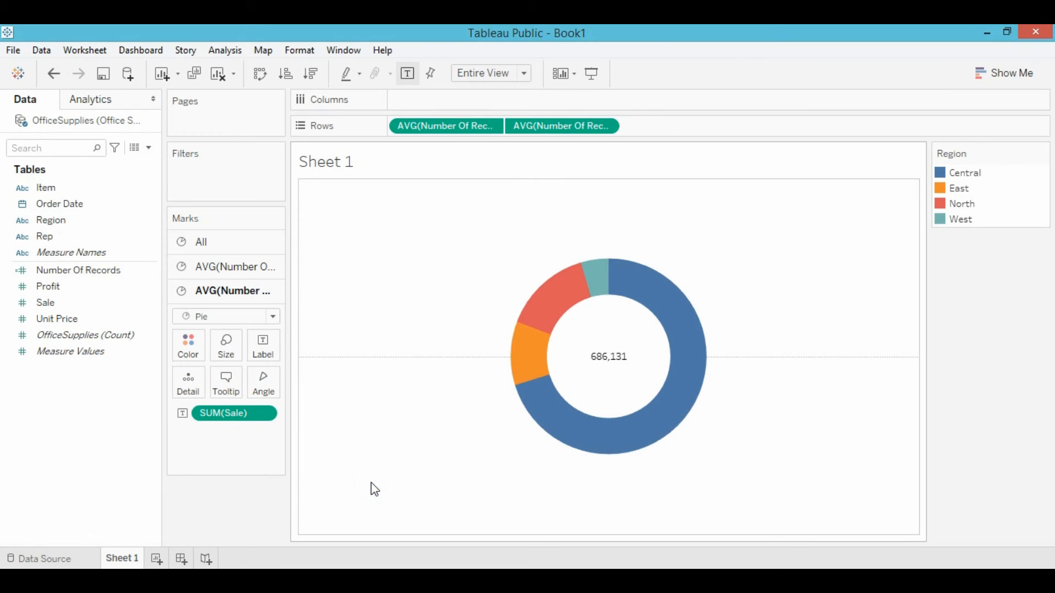
Label the outer ring's slices with Region and the sum of Sale, keeping the existing colour and angle encodings
mouse_move(607, 400)
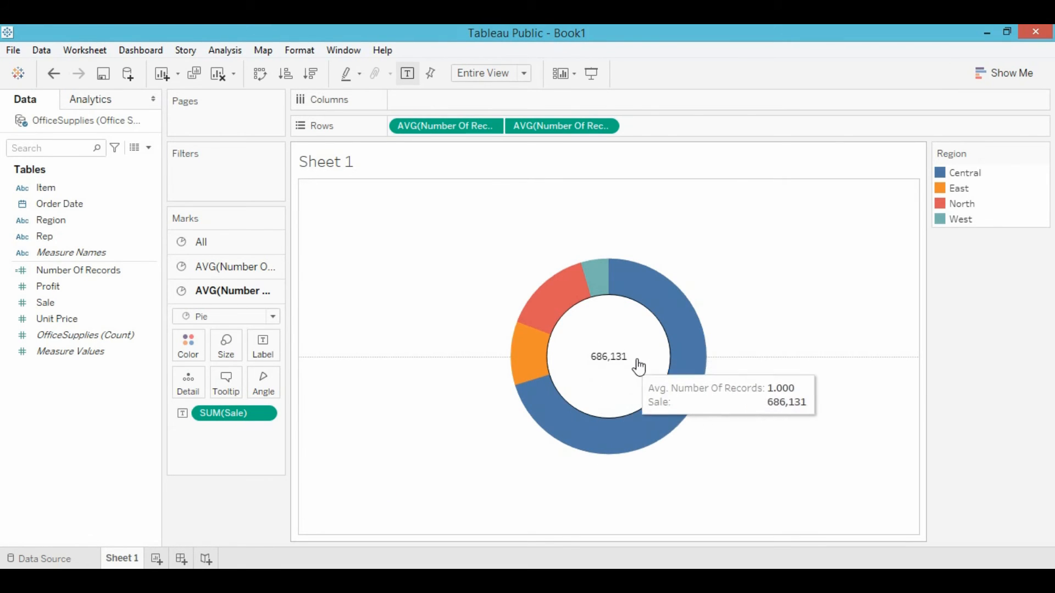
mouse_move(544, 314)
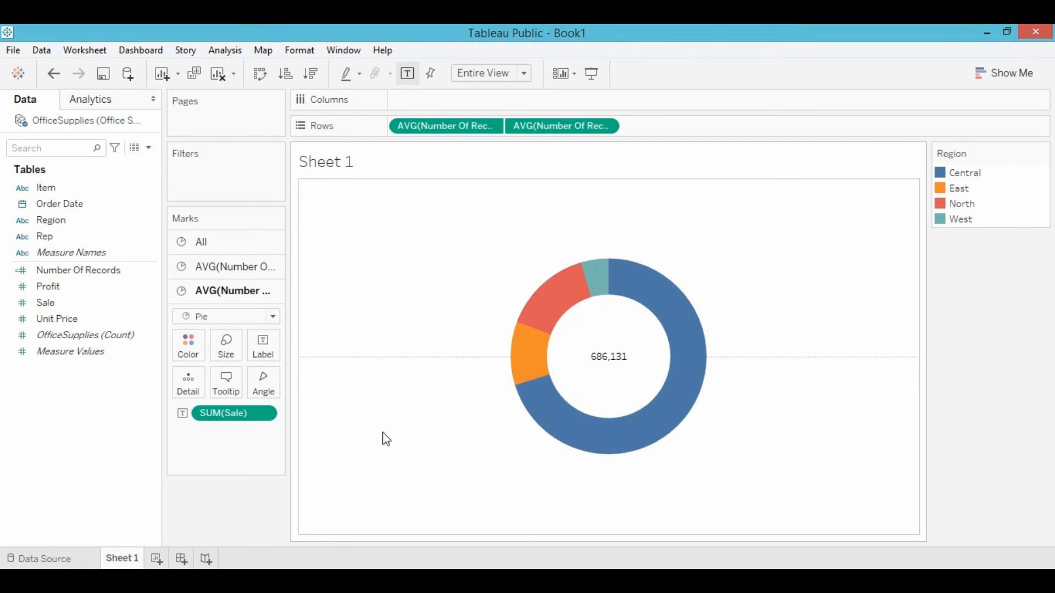
click(226, 267)
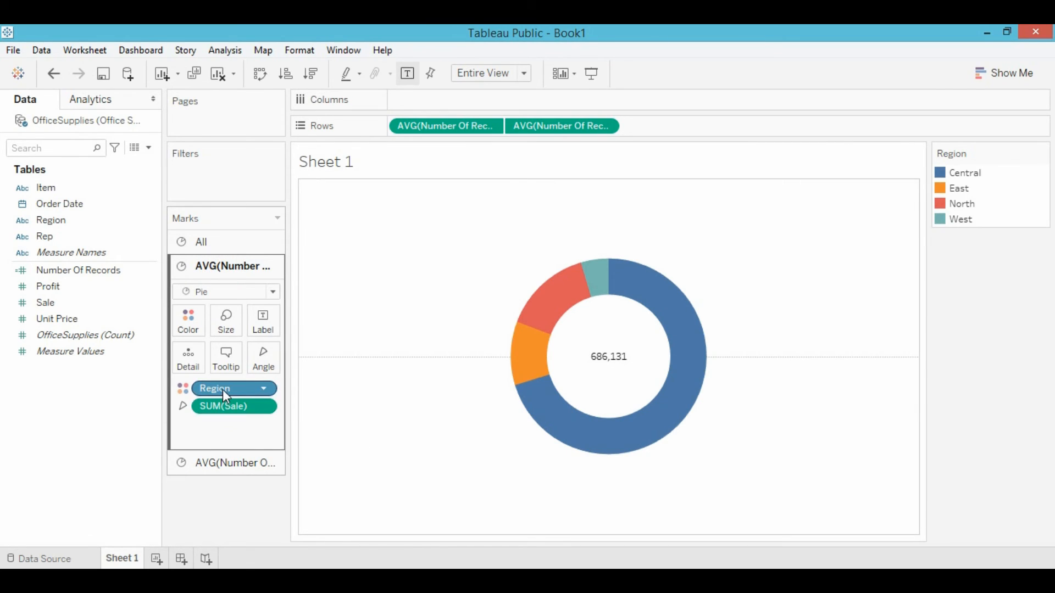
drag(221, 388, 264, 323)
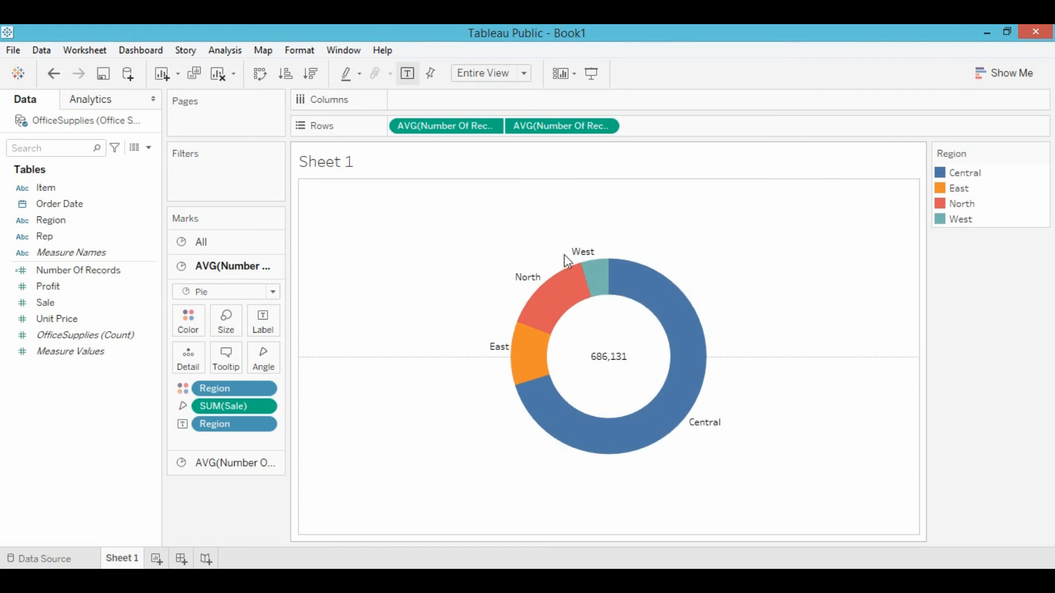
mouse_move(715, 424)
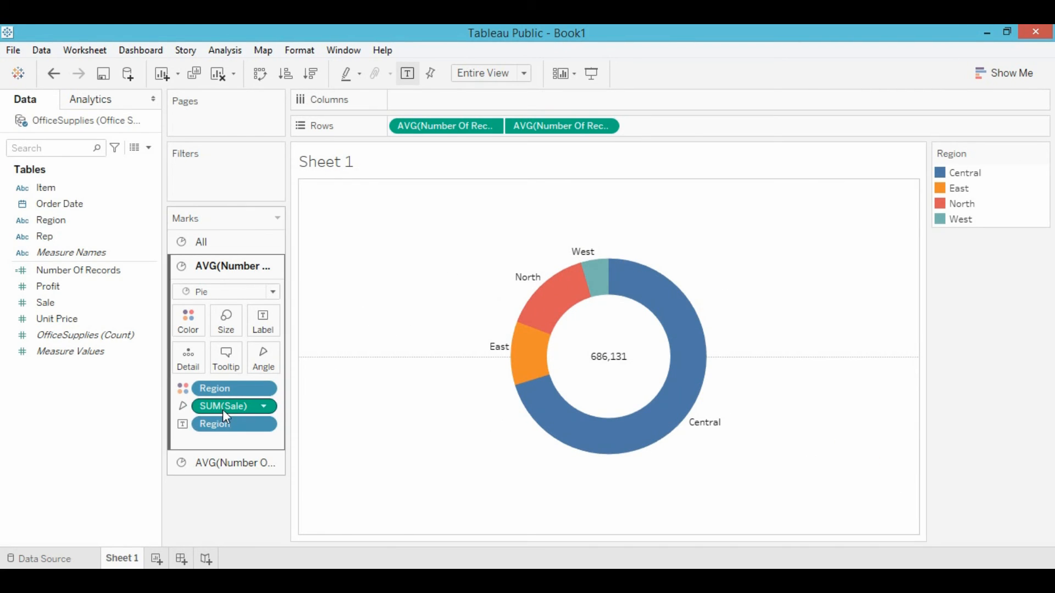
drag(222, 407, 263, 325)
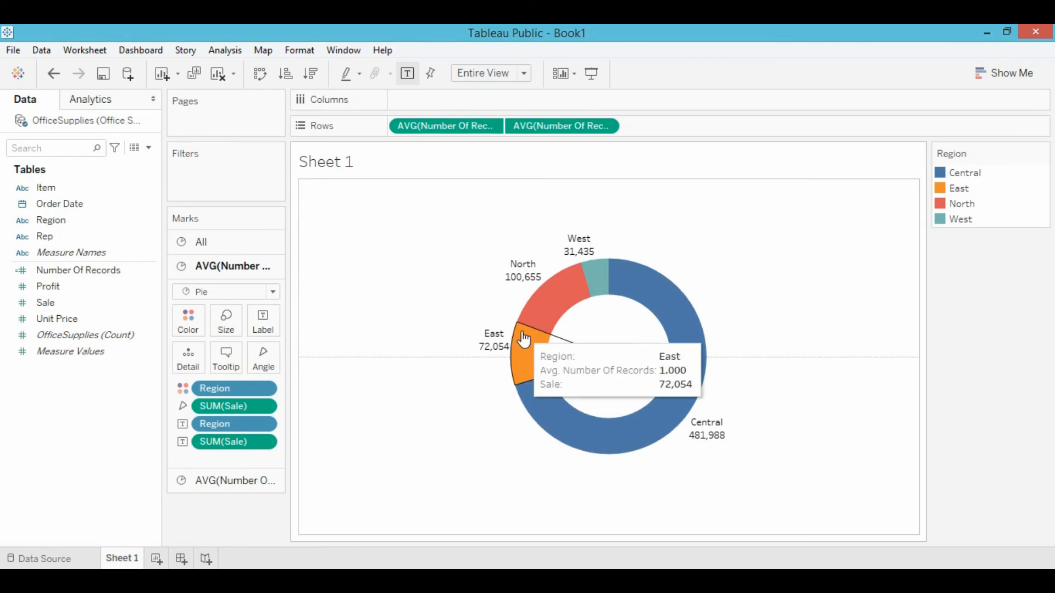
Apply a Percent of Total quick table calculation to the Sale label of the outer ring
mouse_move(528, 282)
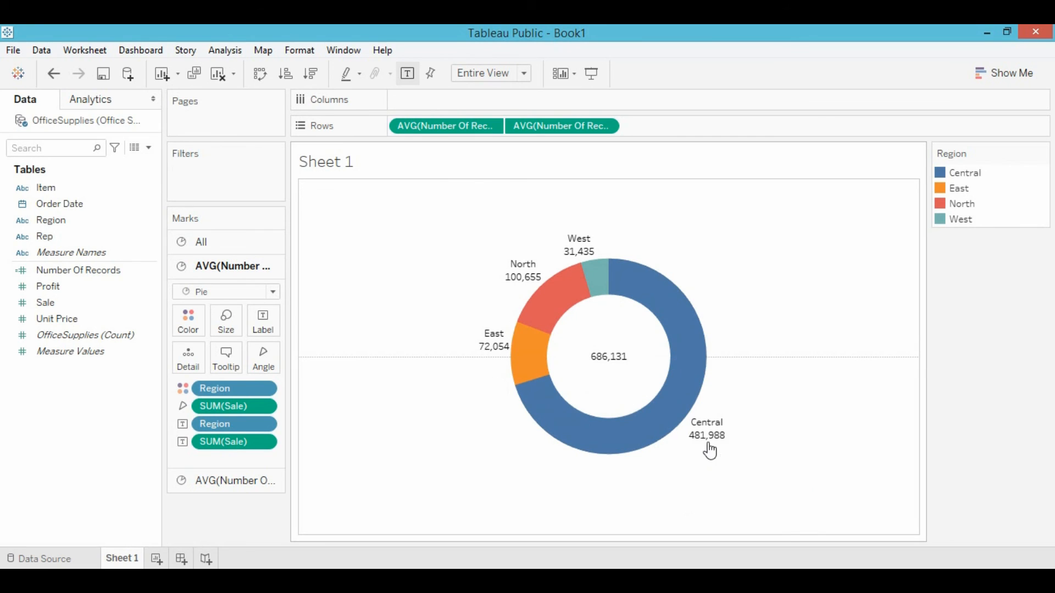
mouse_move(712, 449)
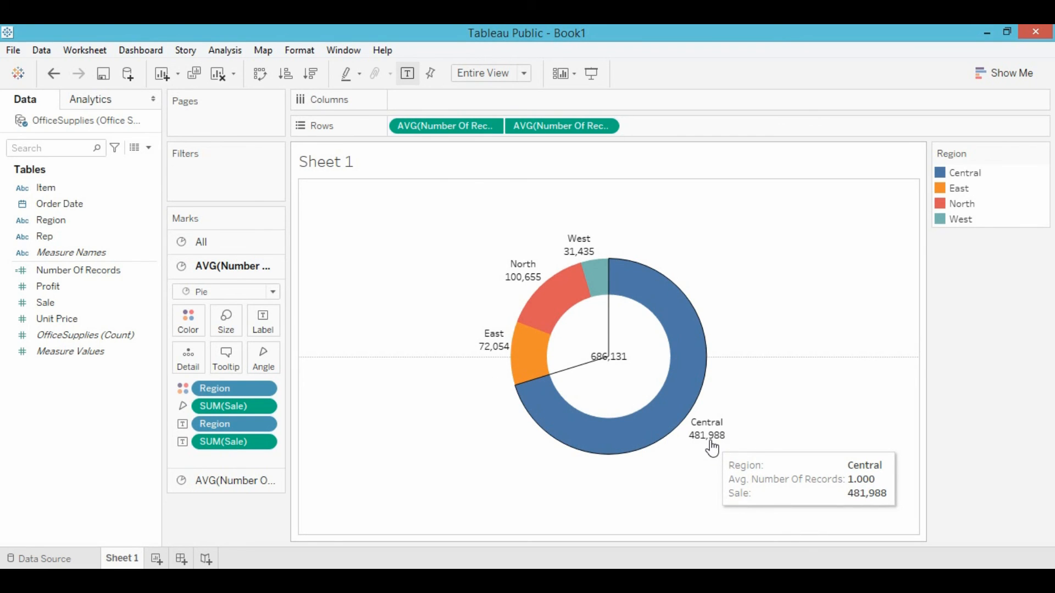
right_click(263, 442)
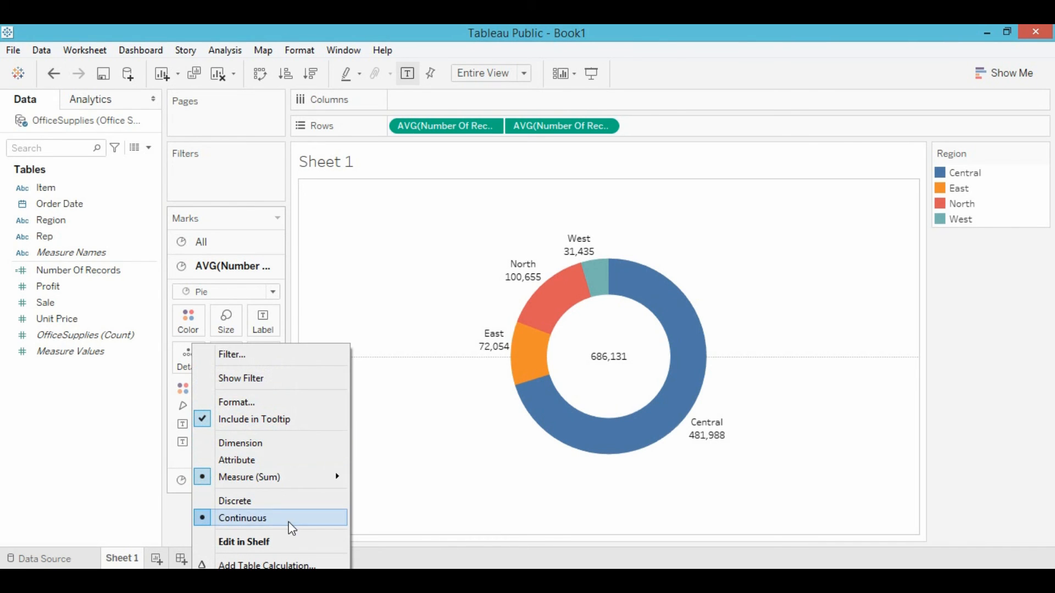
mouse_move(306, 582)
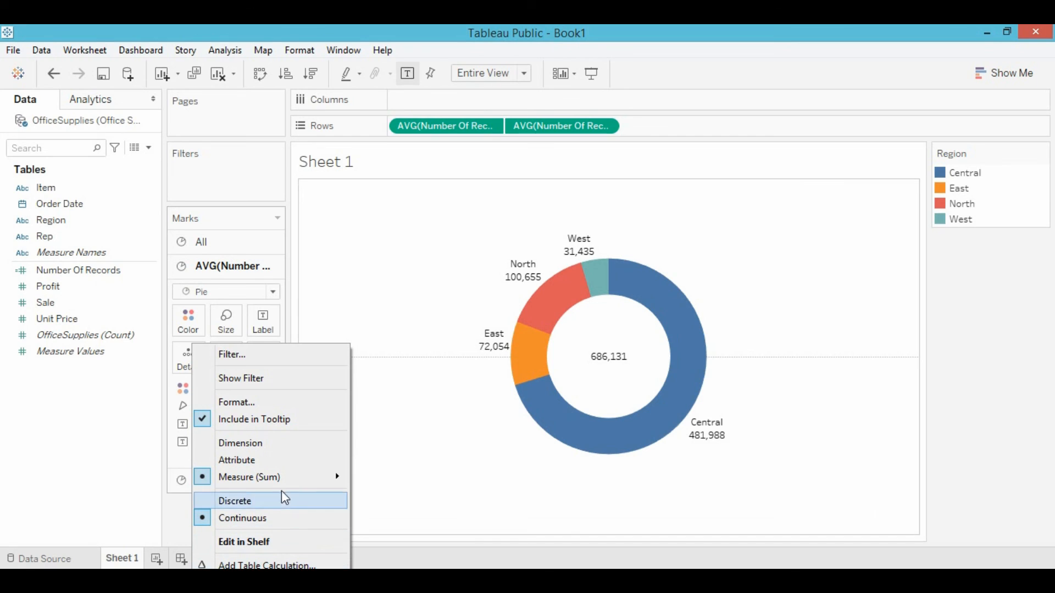
mouse_move(269, 483)
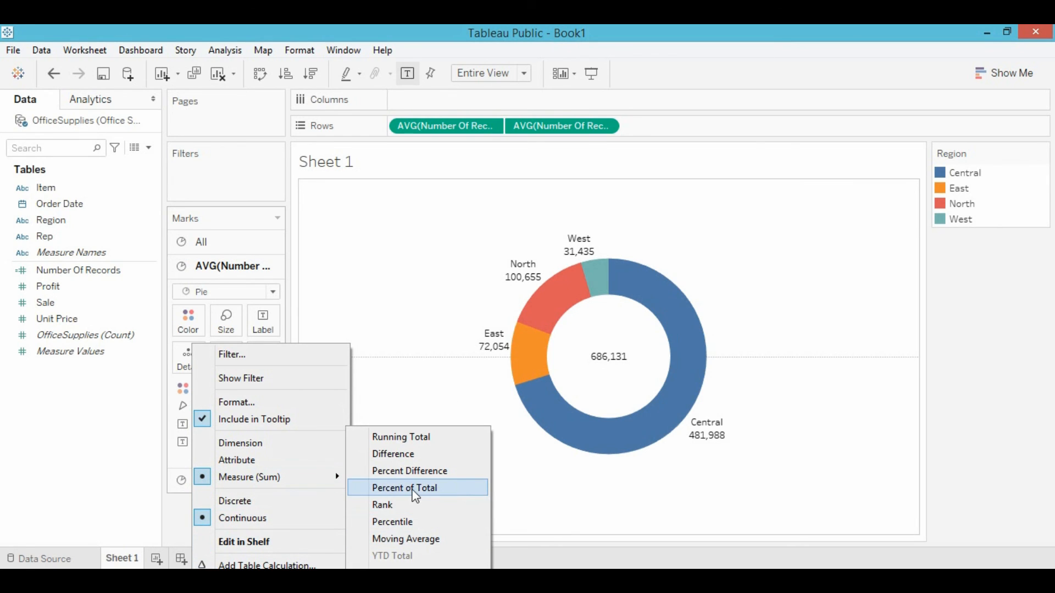
click(415, 494)
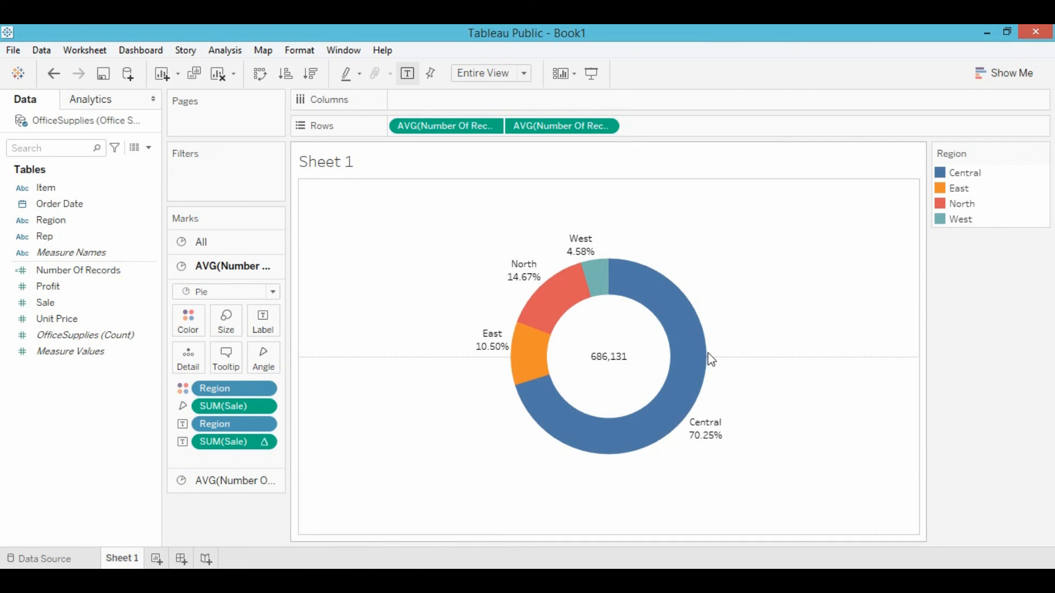
mouse_move(596, 345)
mouse_move(618, 375)
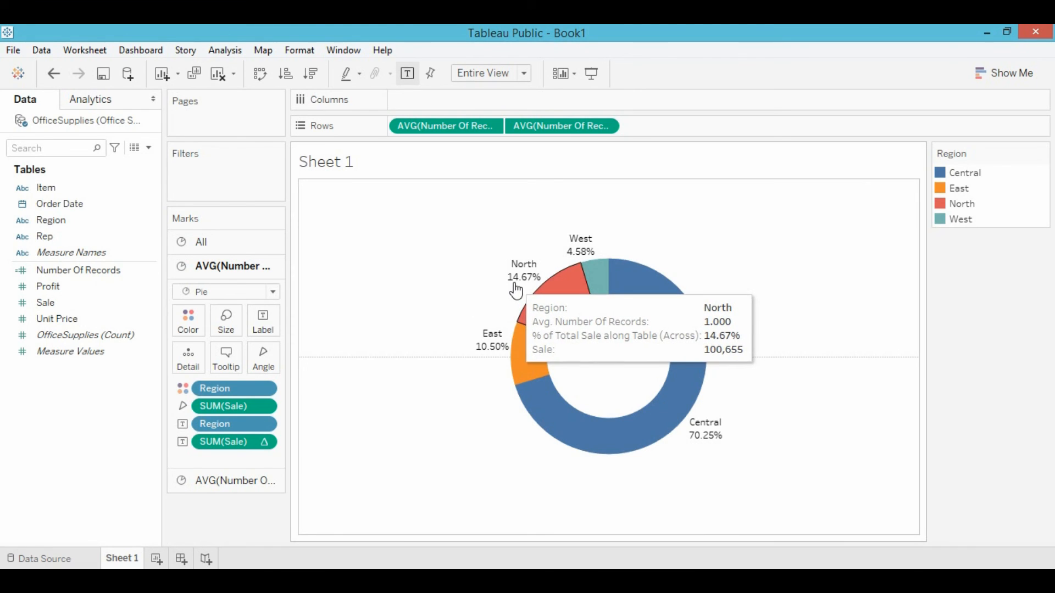
mouse_move(590, 256)
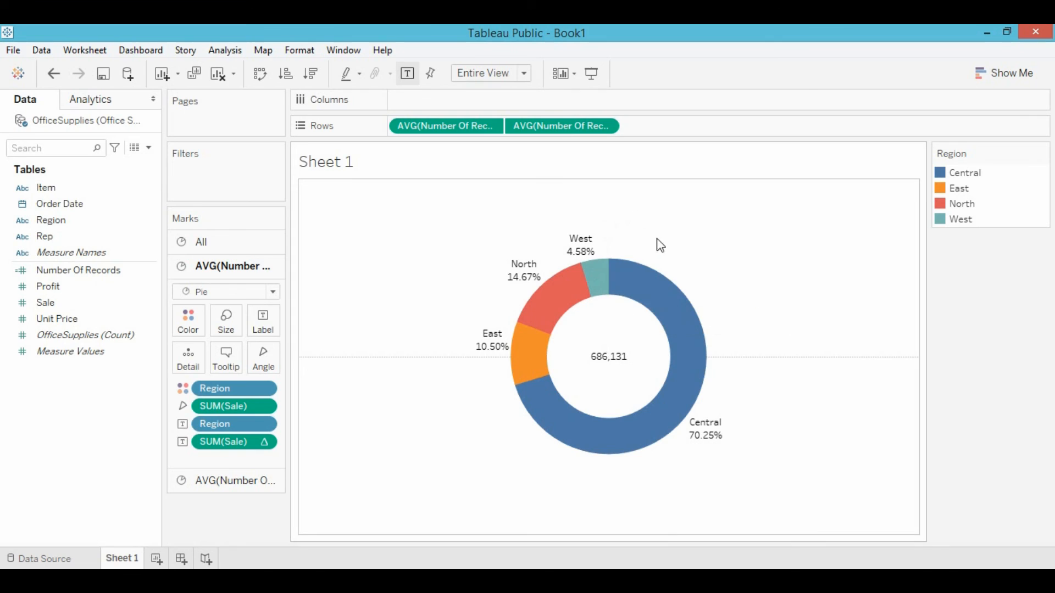